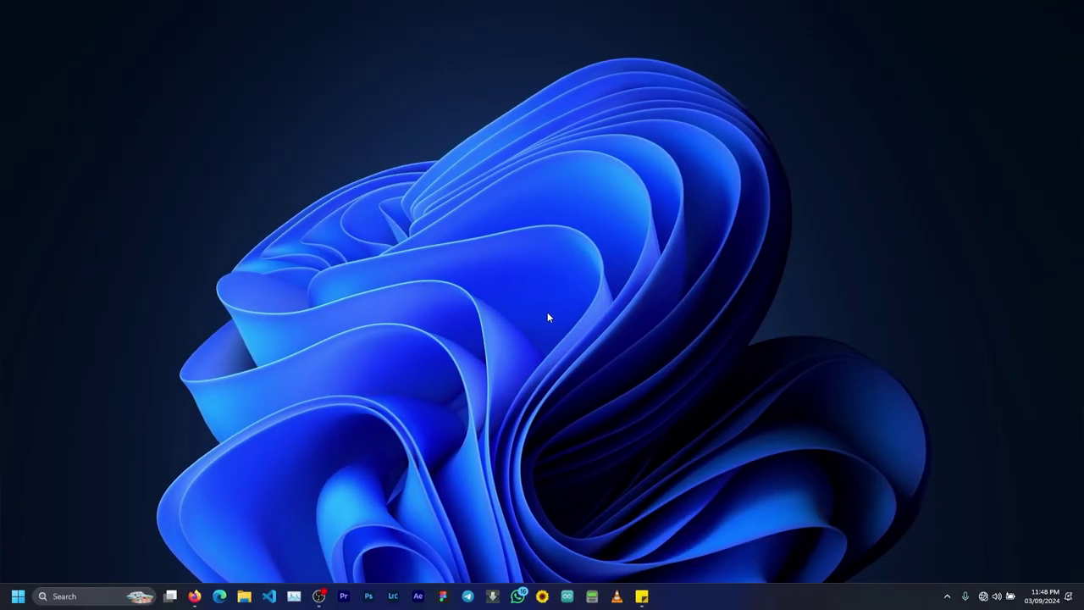
# Search Windows for "partition", open Create and format hard disk partitions, and close the resulting window.
pyautogui.click(100, 600)
pyautogui.write('par')
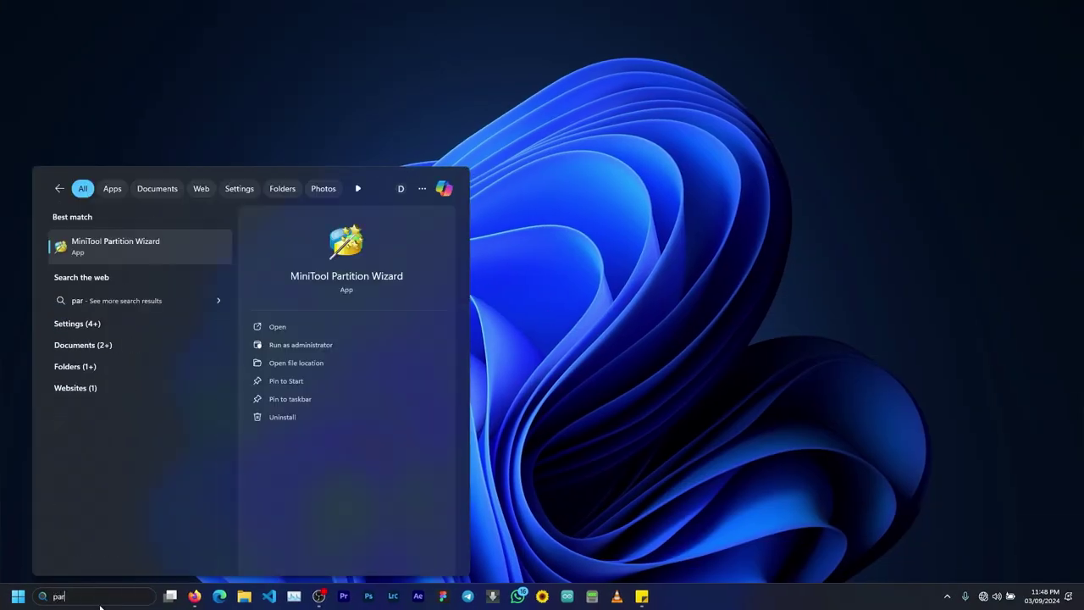
pyautogui.write('tition')
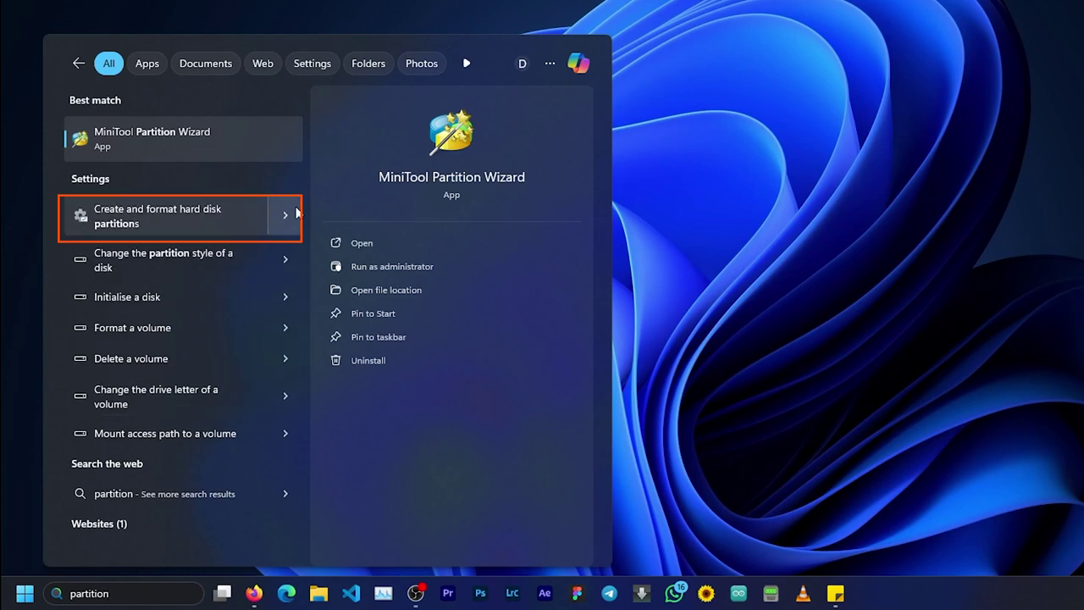
pyautogui.click(285, 215)
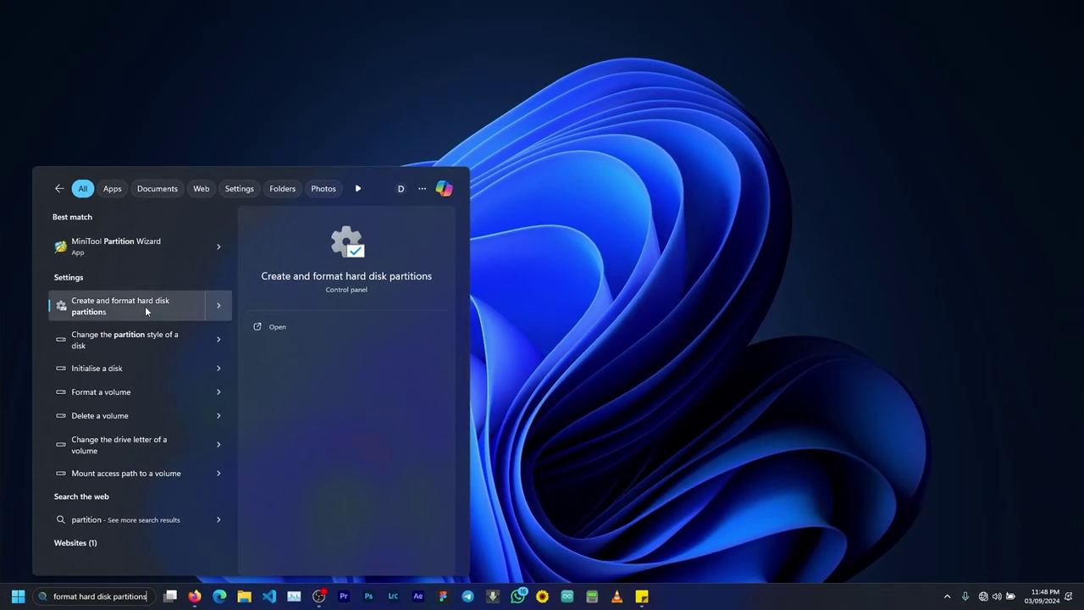
pyautogui.click(145, 306)
pyautogui.click(482, 60)
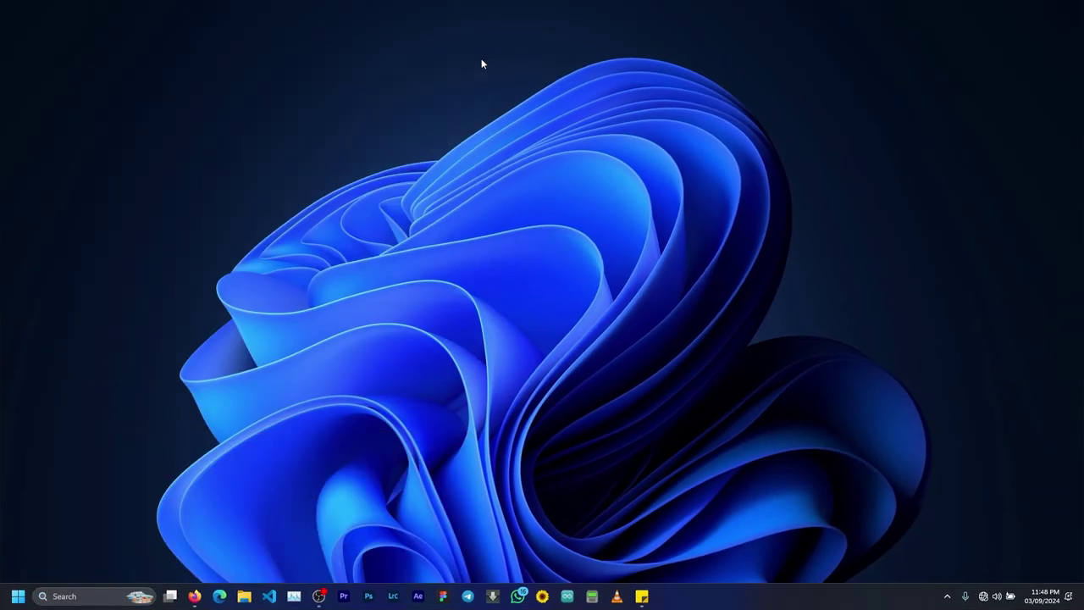
# Open Disk Management from the Windows desktop and maximize its window.
pyautogui.rightClick(18, 596)
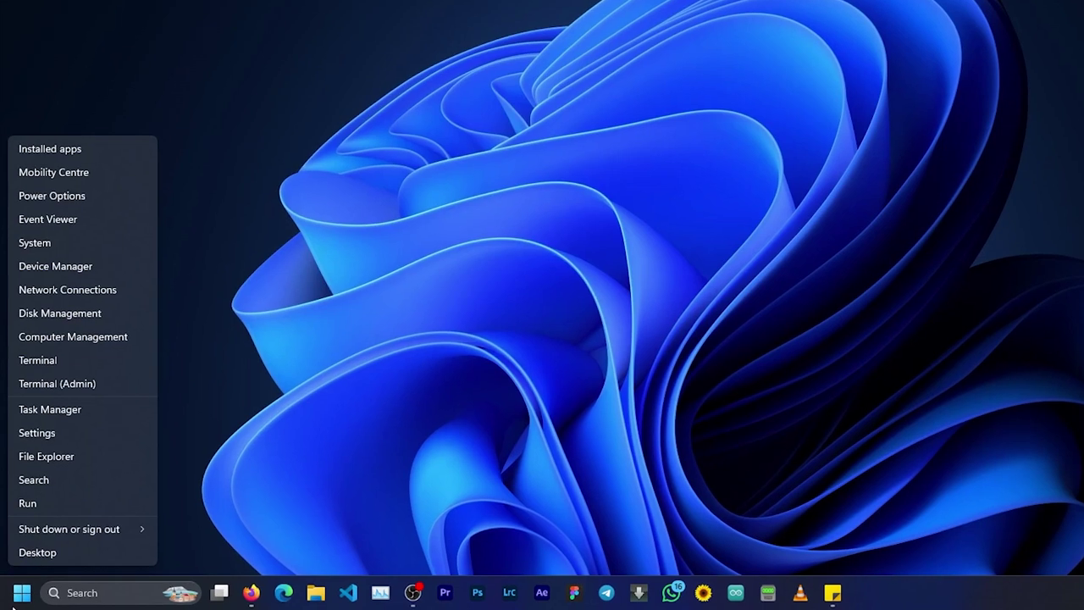
pyautogui.click(54, 312)
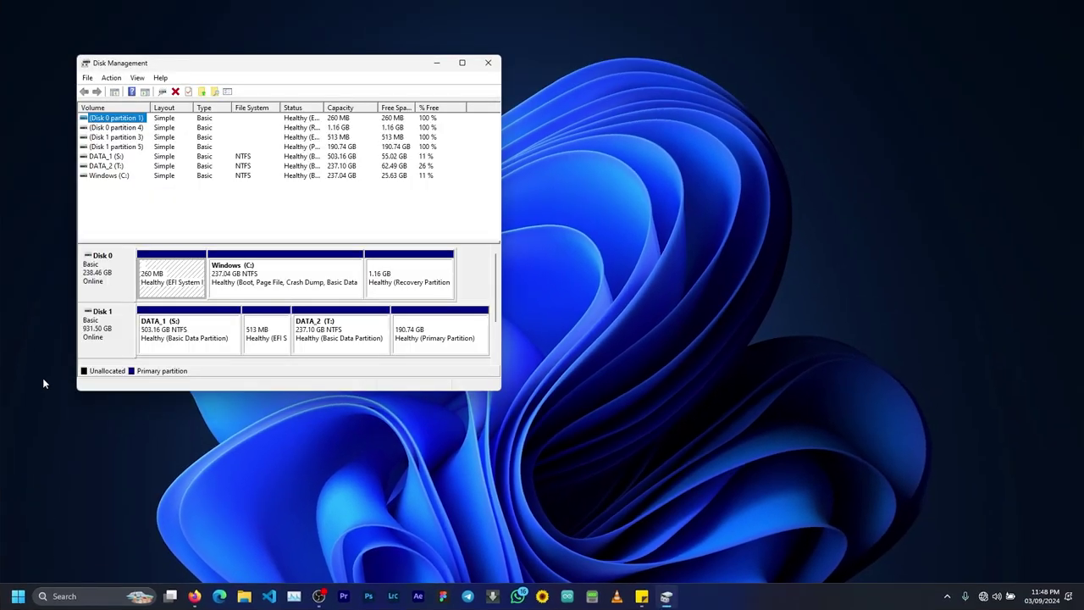
pyautogui.press('super+Up')
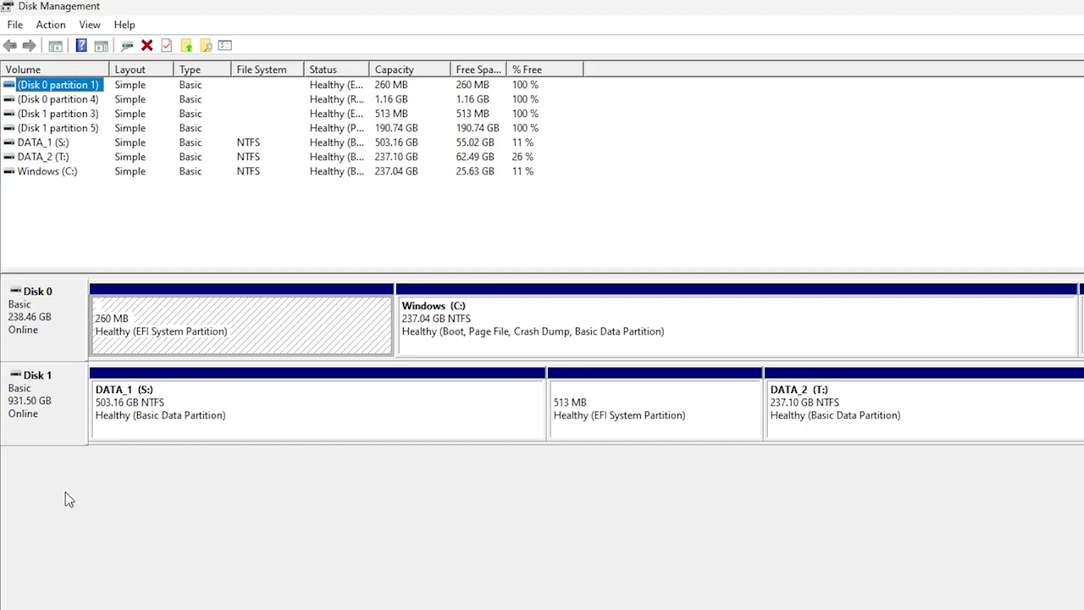
# Check the partition style of Disk 0 in its volume properties, and close the dialog without changes.
pyautogui.click(48, 330)
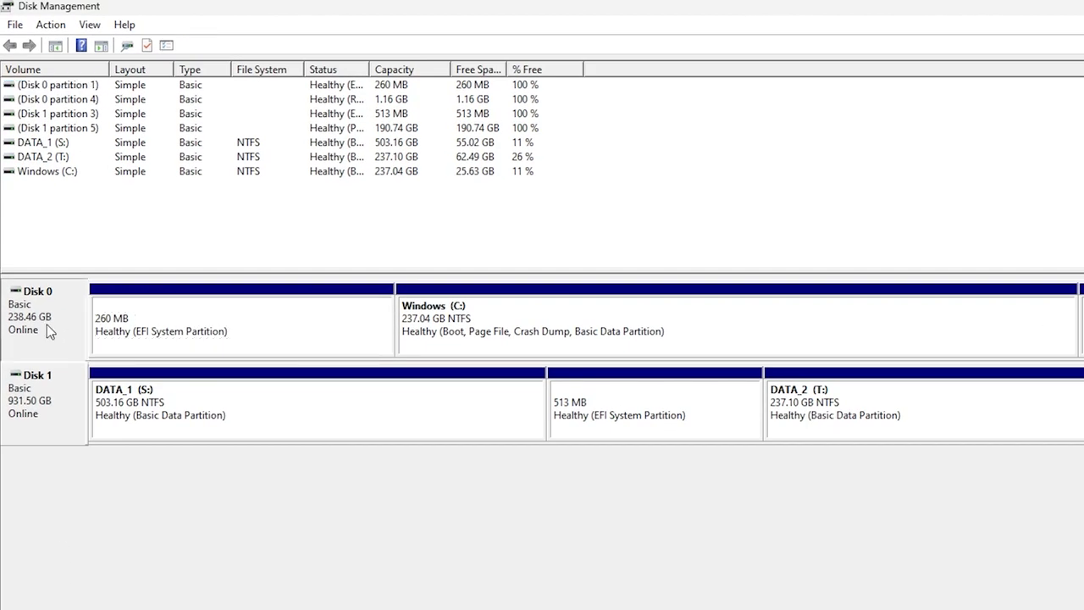
pyautogui.rightClick(48, 329)
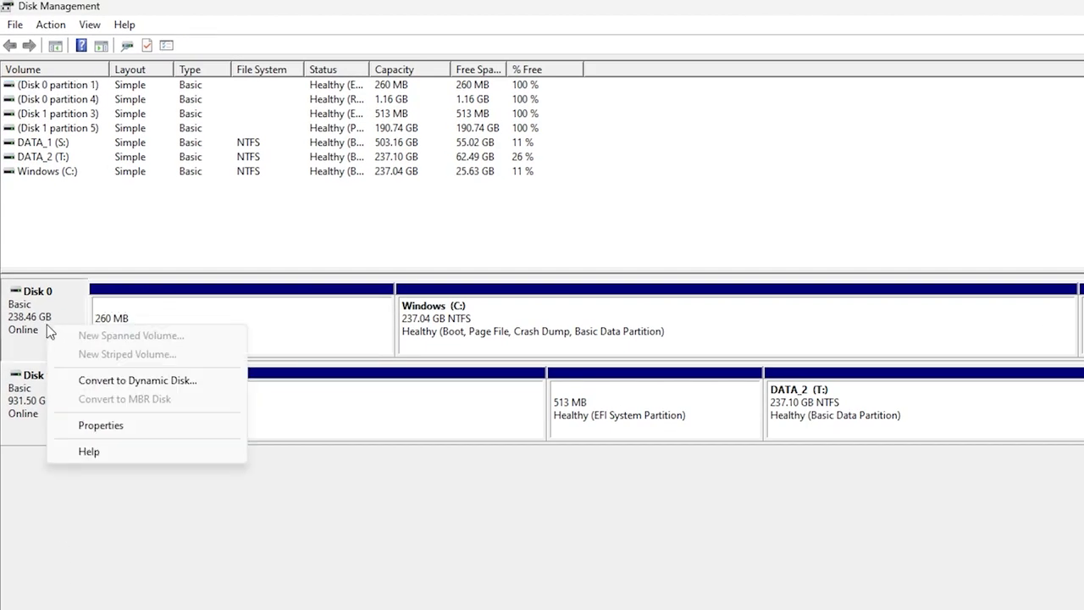
pyautogui.click(82, 425)
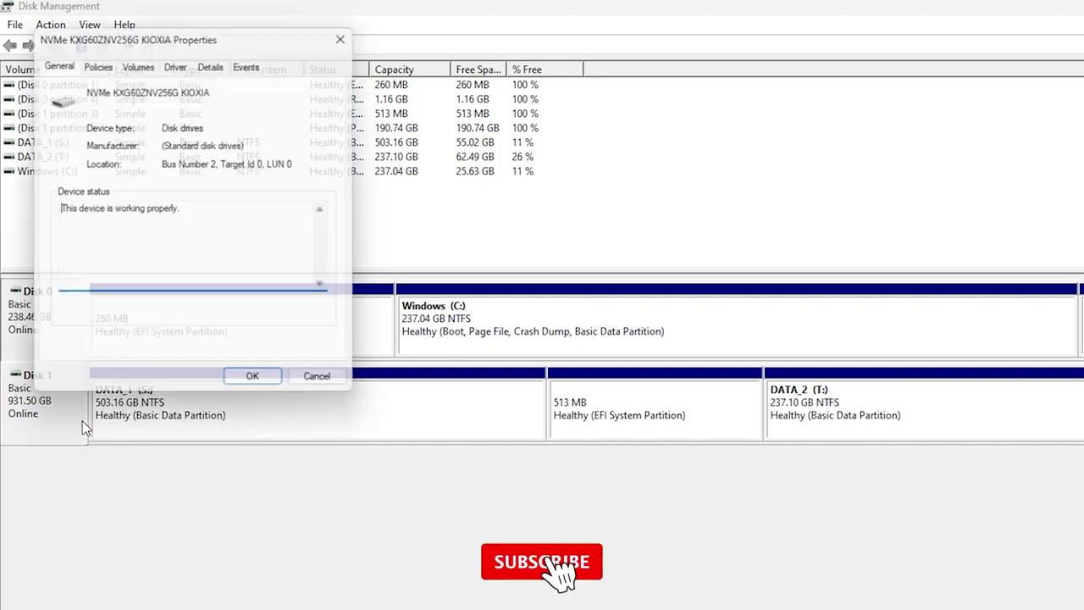
pyautogui.moveTo(145, 40); pyautogui.dragTo(631, 218)
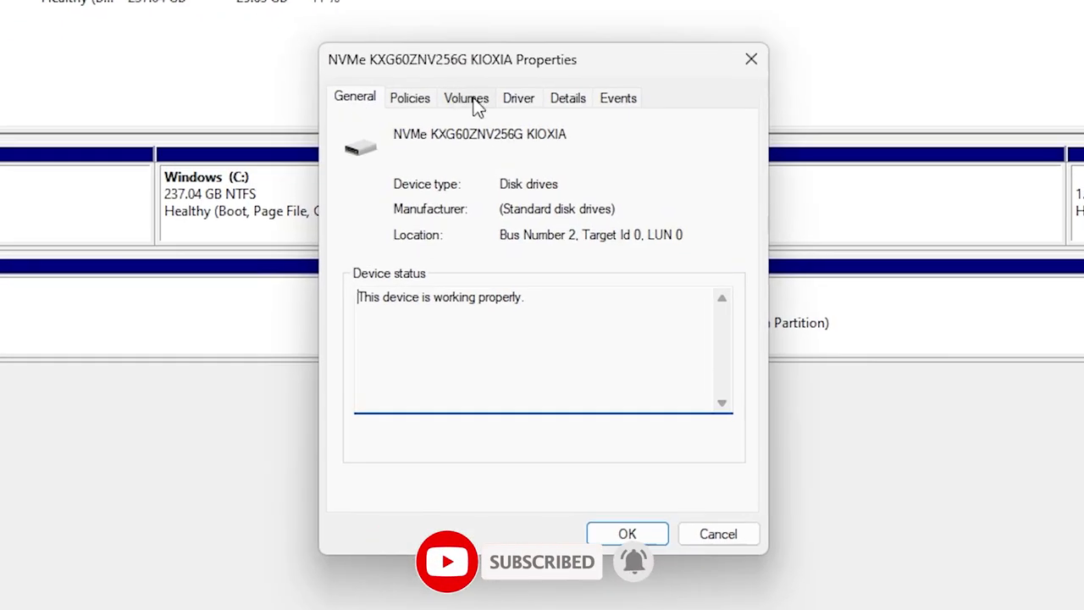
pyautogui.click(474, 101)
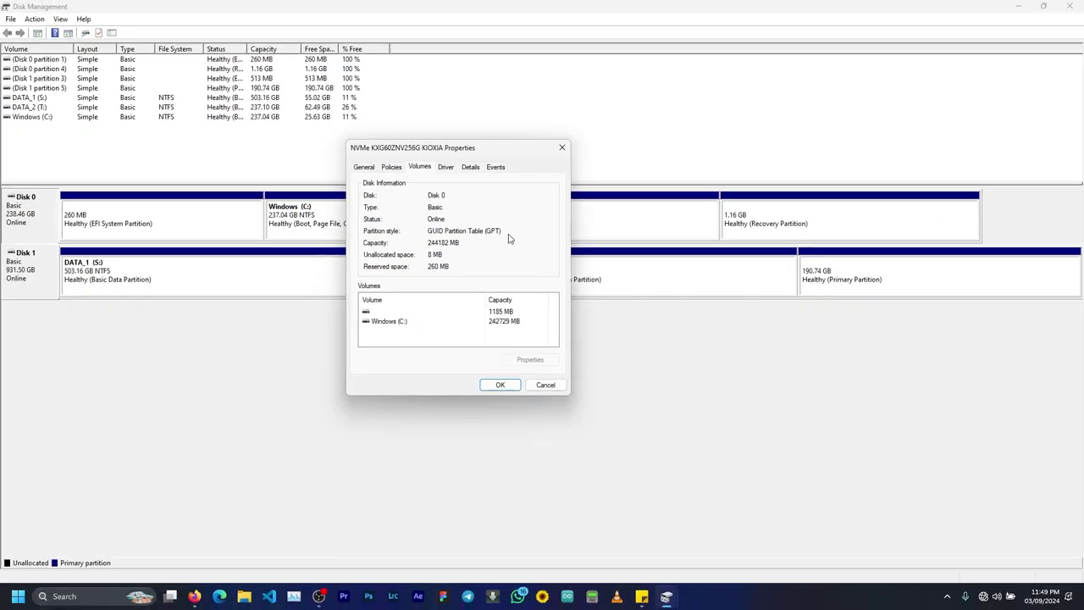
pyautogui.click(539, 385)
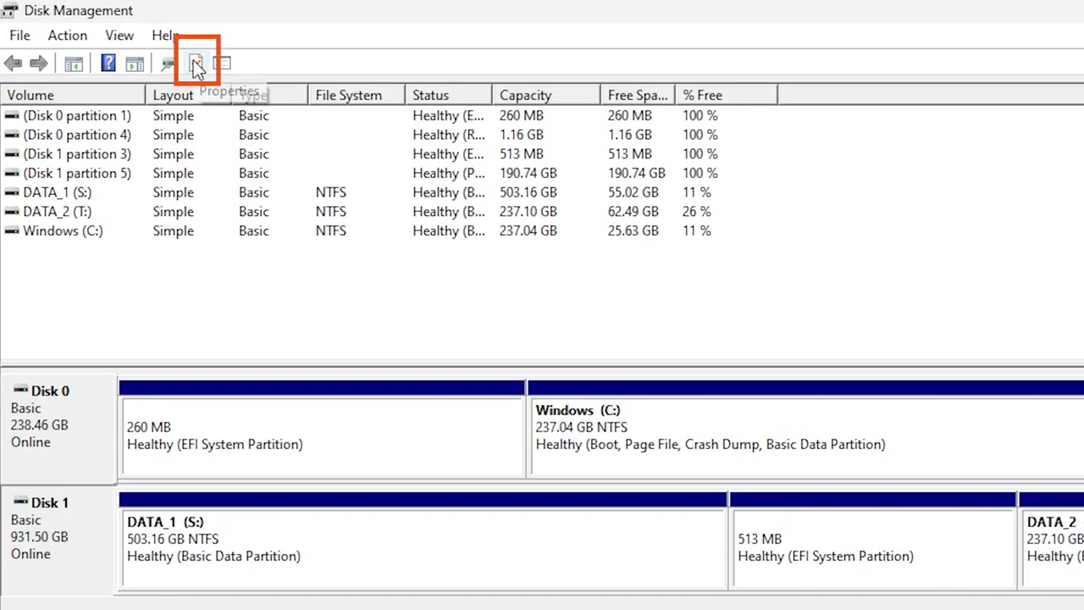
# Check the partition style of Disk 1 in its volume properties, and close the dialog without changes.
pyautogui.click(194, 62)
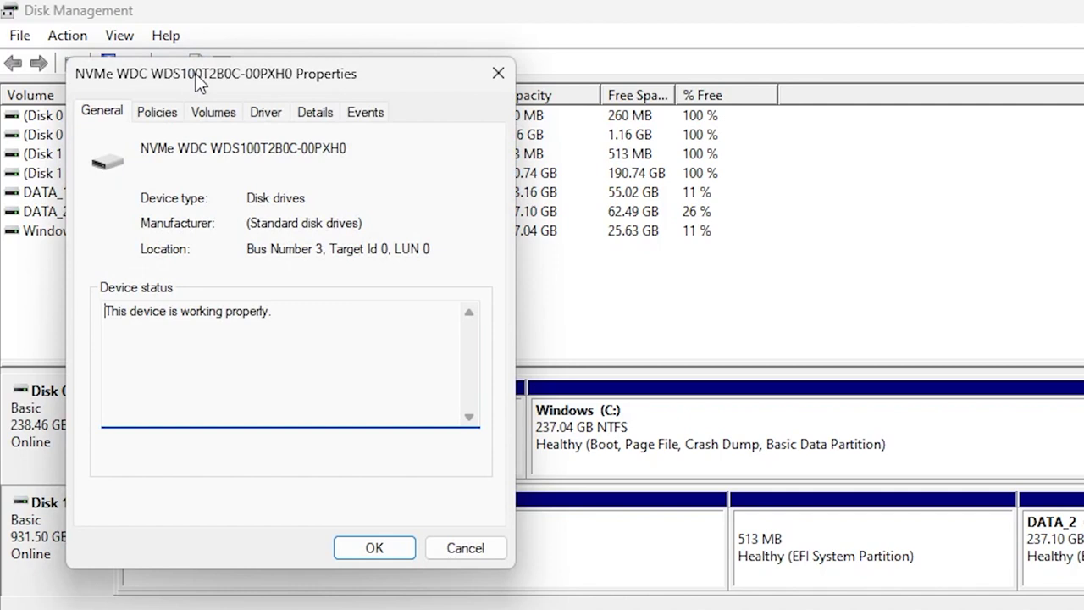
pyautogui.click(208, 117)
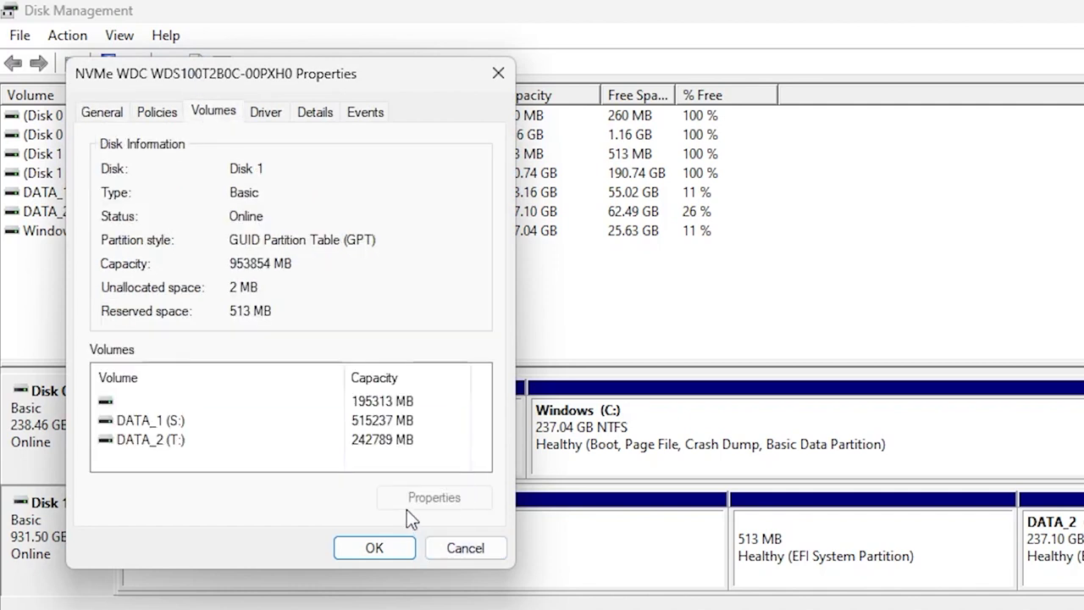
pyautogui.click(460, 547)
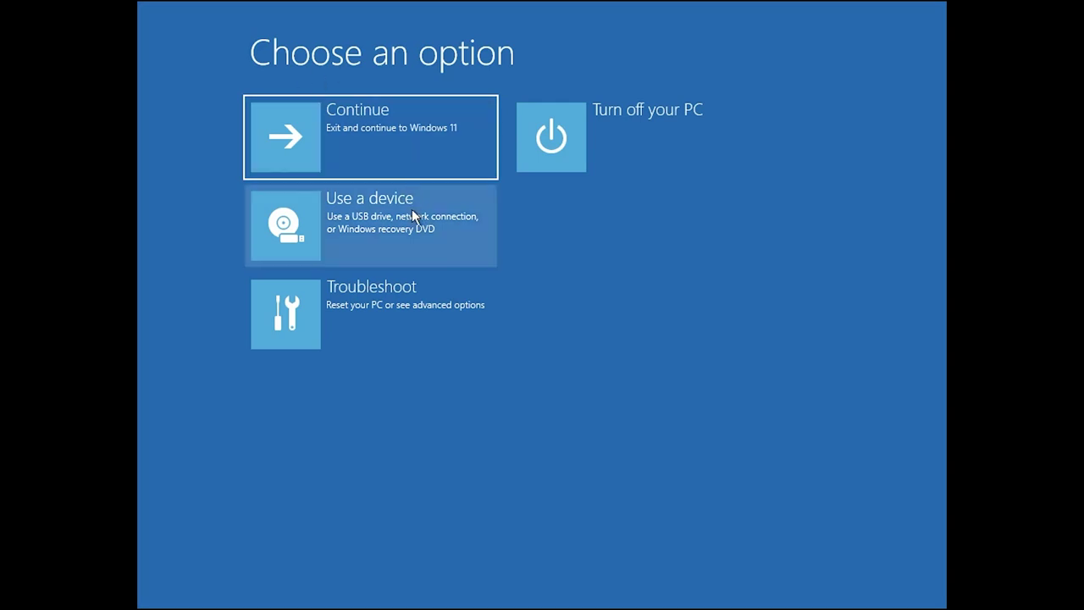
# Open Command Prompt from the advanced troubleshooting options of the recovery environment and start diskpart.
pyautogui.click(414, 297)
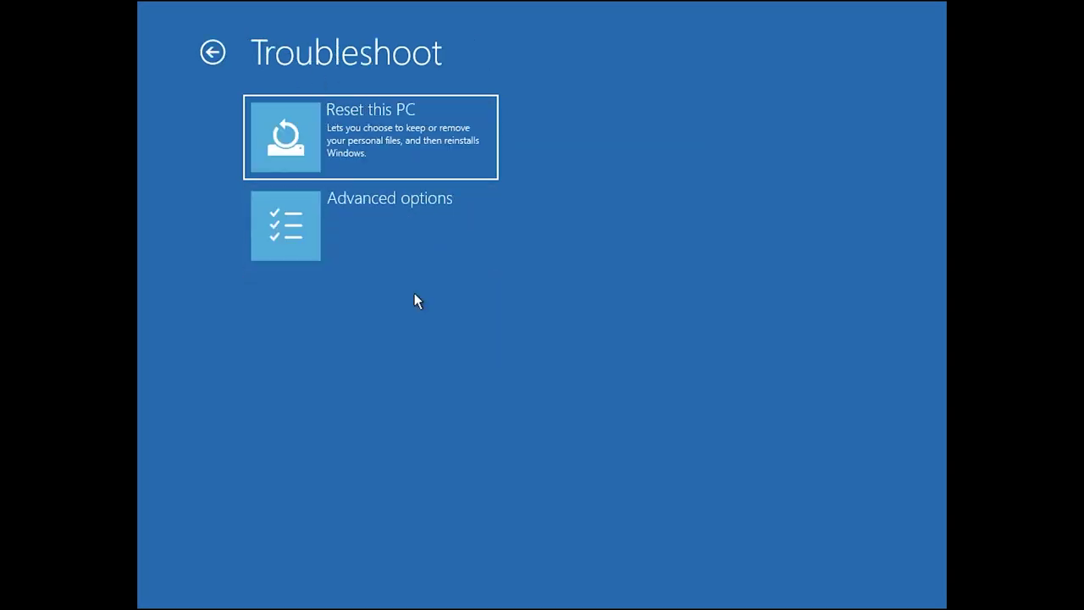
pyautogui.click(360, 216)
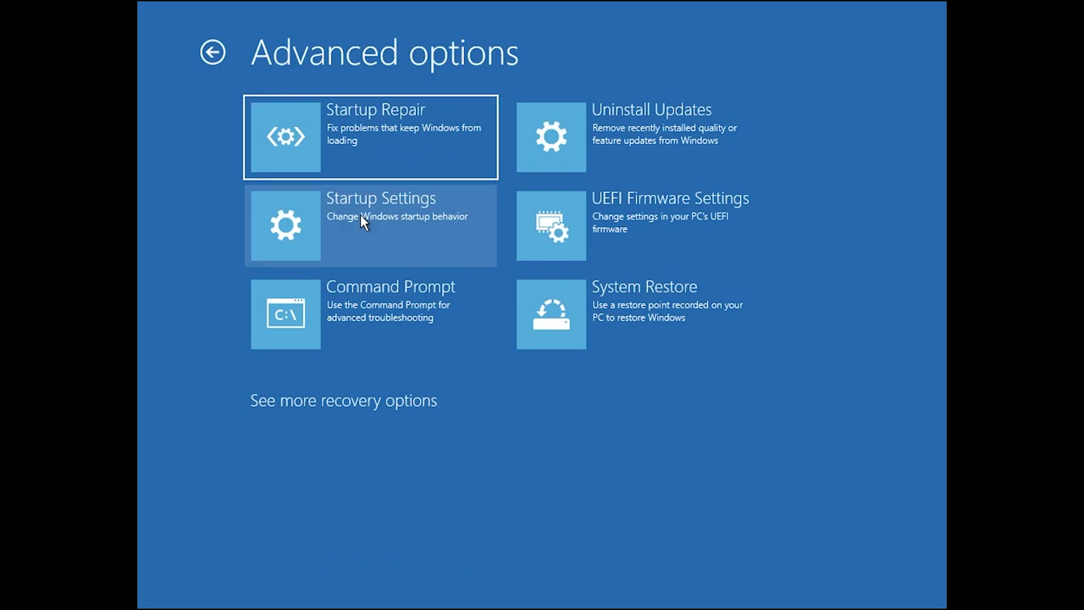
pyautogui.click(359, 297)
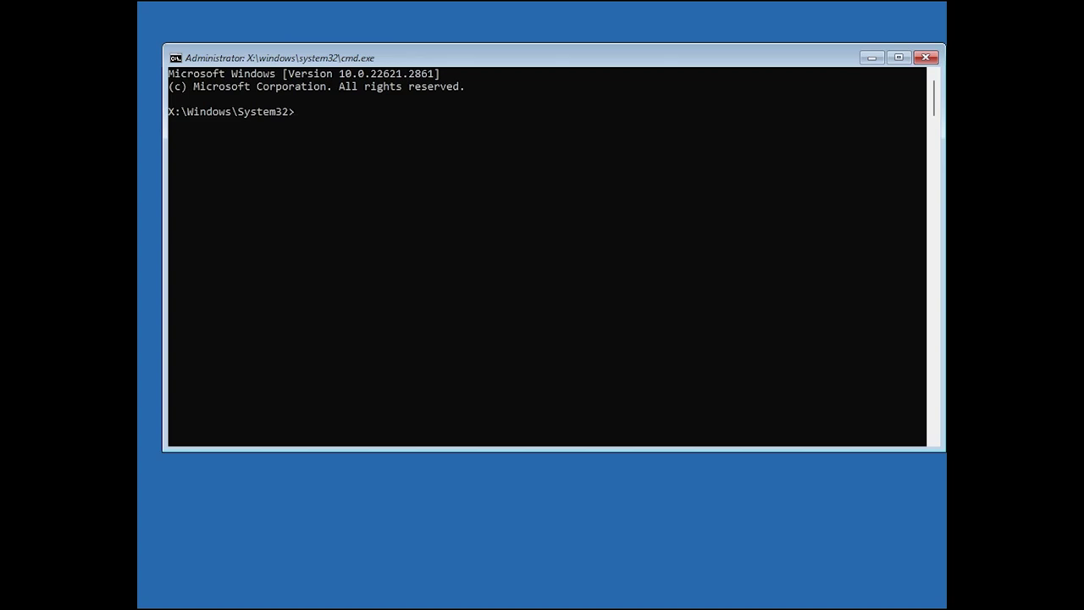
pyautogui.write('dis')
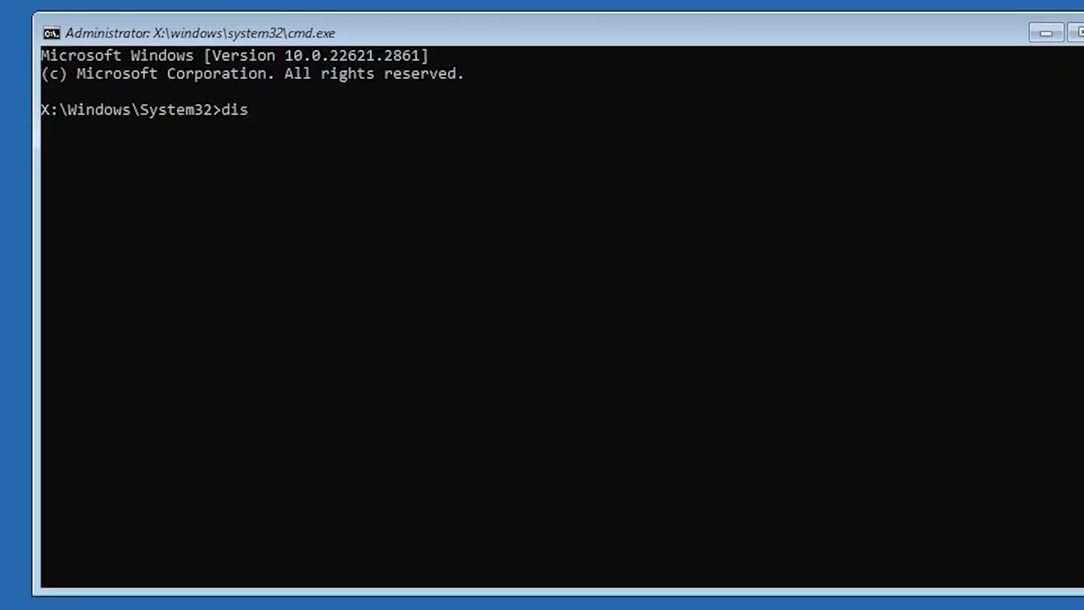
pyautogui.write('kpart')
pyautogui.press('Return')
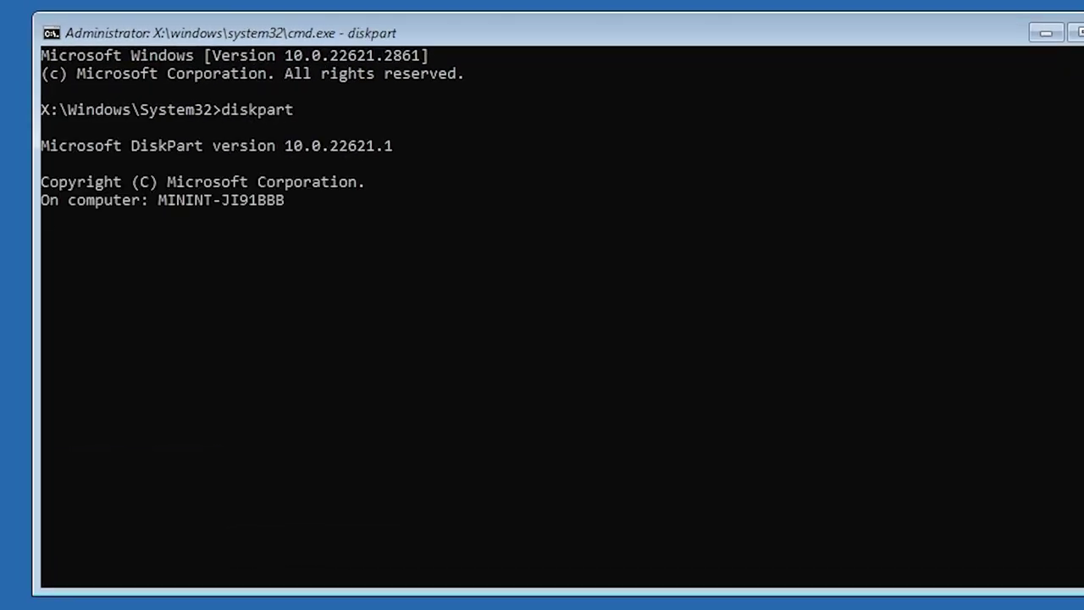
# Run list disk in DiskPart and check the Gpt column for Disk 0.
pyautogui.write('list')
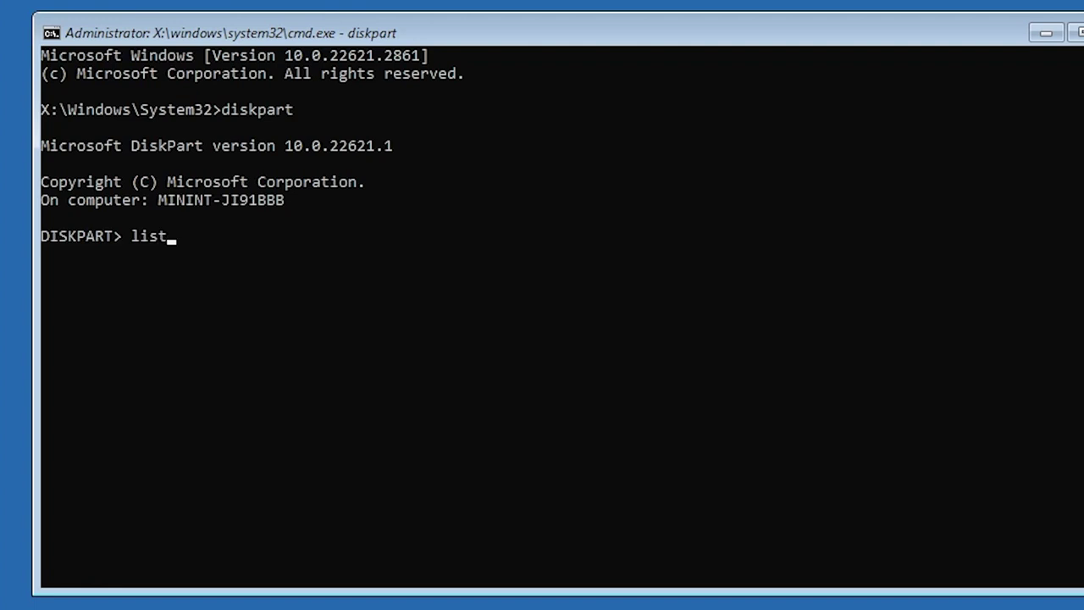
pyautogui.write(' disk')
pyautogui.press('Return')
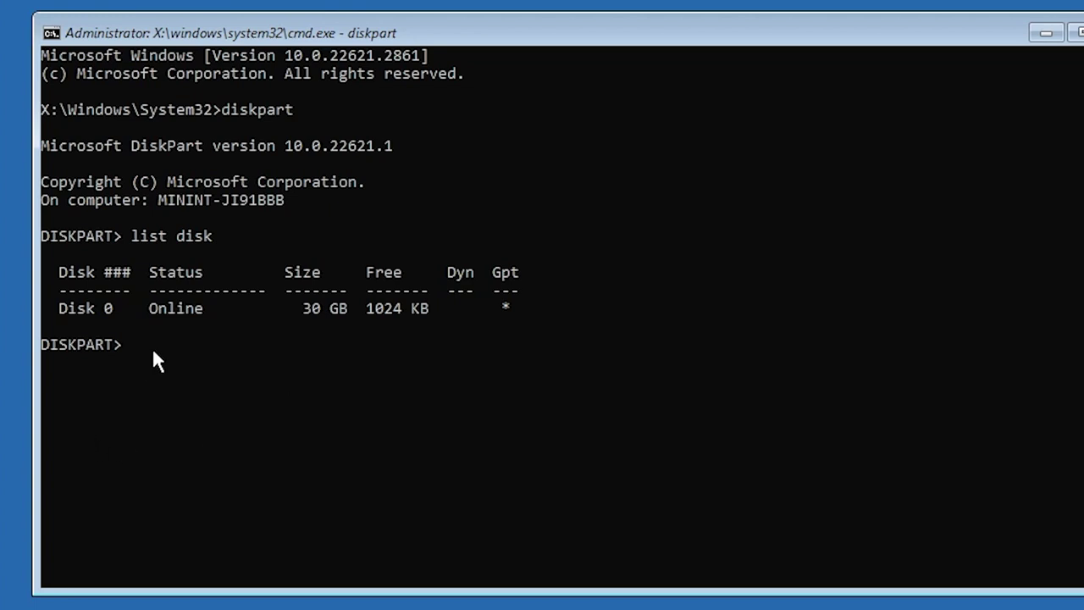
pyautogui.moveTo(497, 308); pyautogui.dragTo(520, 310)
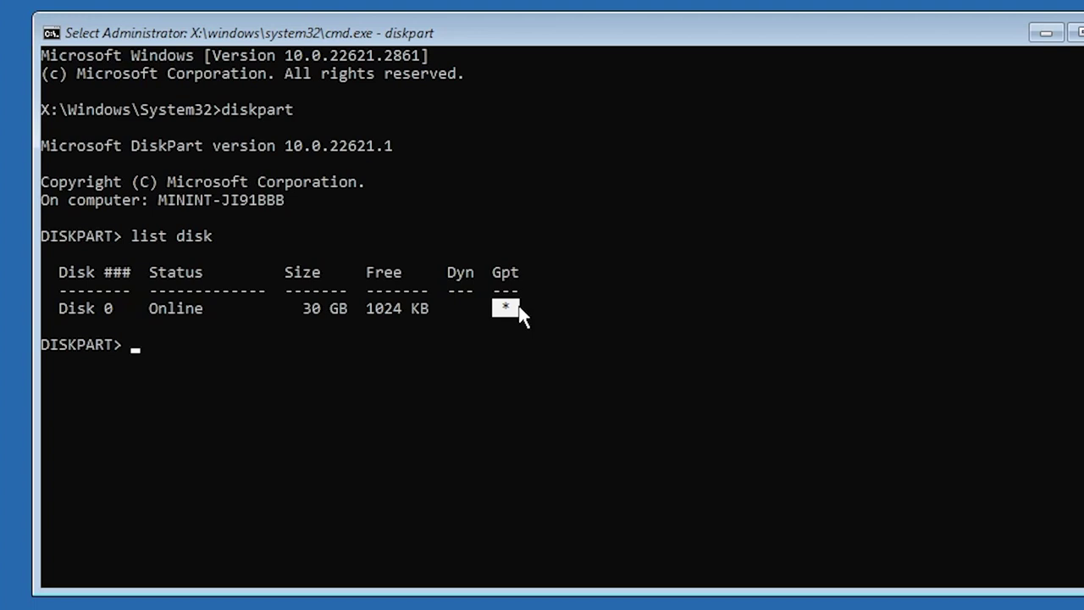
pyautogui.click(540, 386)
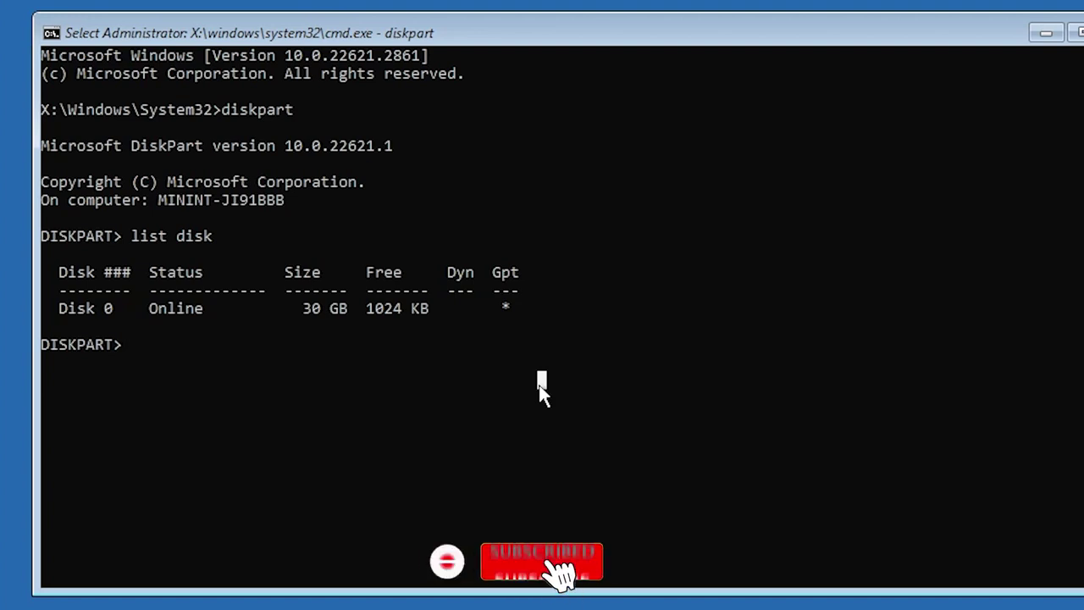
# Exit DiskPart and the Command Prompt, and turn off the PC from the recovery options.
pyautogui.write('exit')
pyautogui.press('Return')
pyautogui.write('ex')
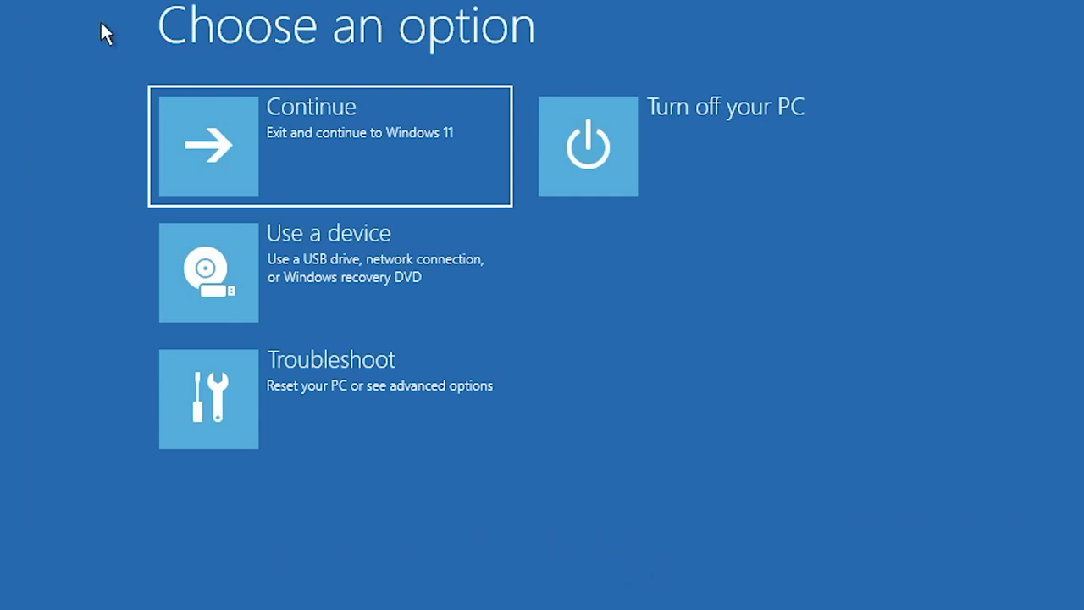
pyautogui.click(642, 172)
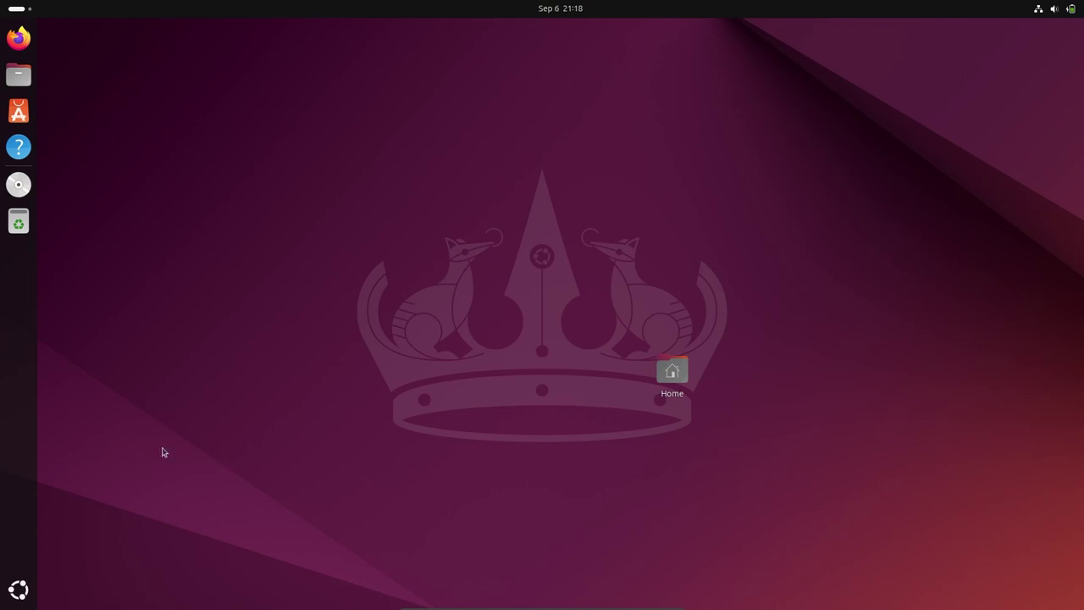
# Open the Disks utility in Ubuntu, maximized, and check the partitioning type of the 27 GB hard disk.
pyautogui.click(19, 591)
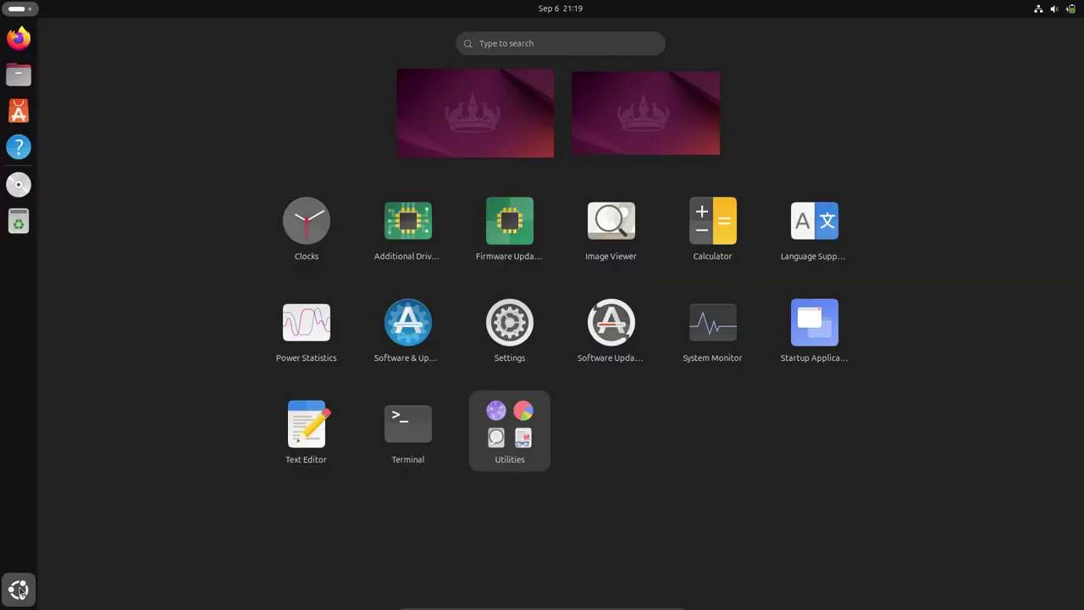
pyautogui.click(510, 439)
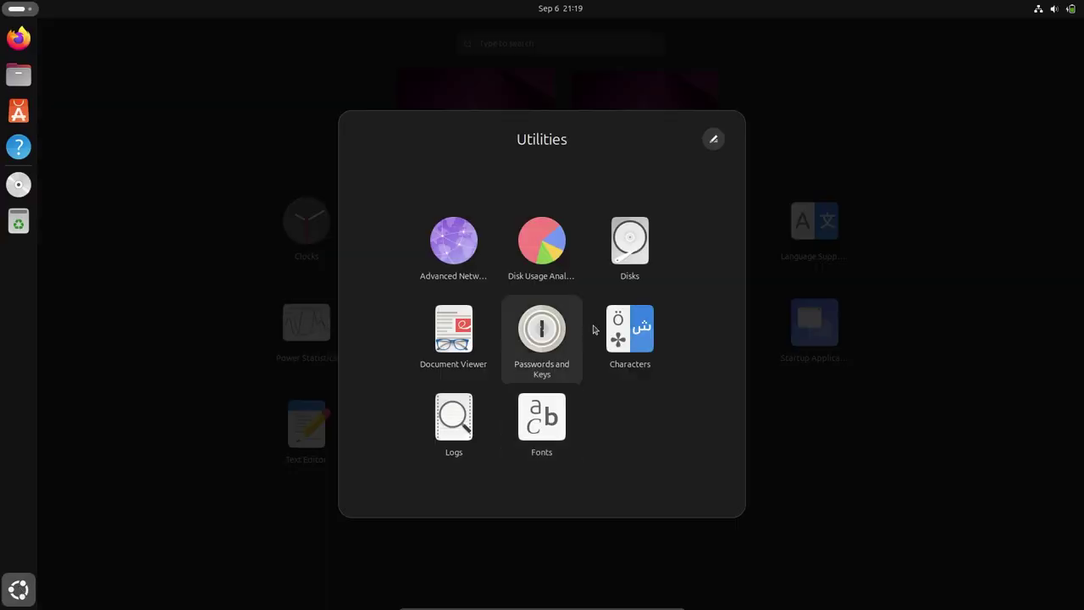
pyautogui.click(624, 261)
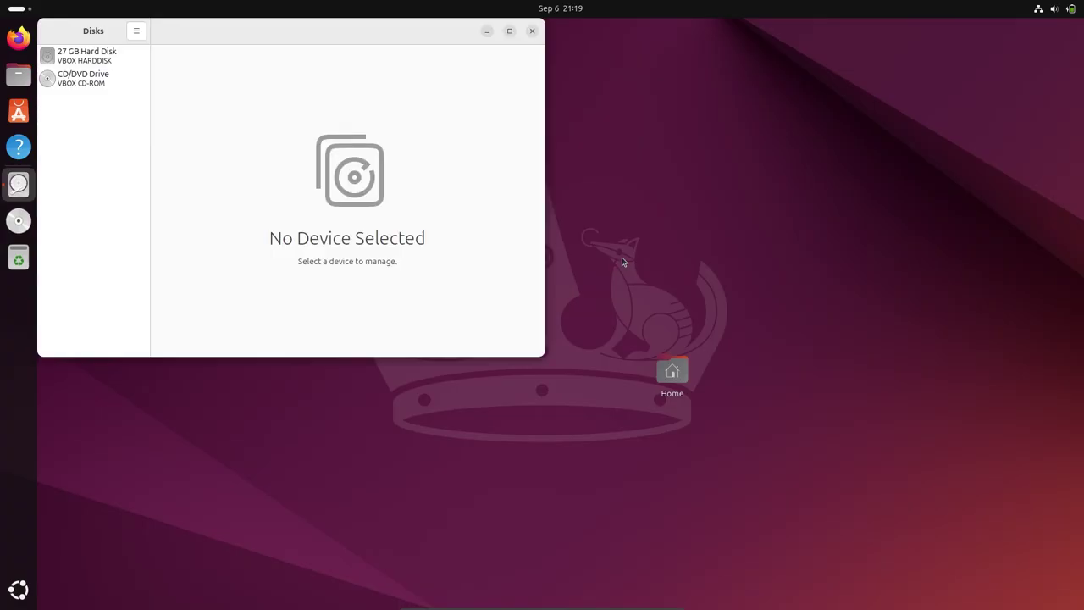
pyautogui.click(510, 31)
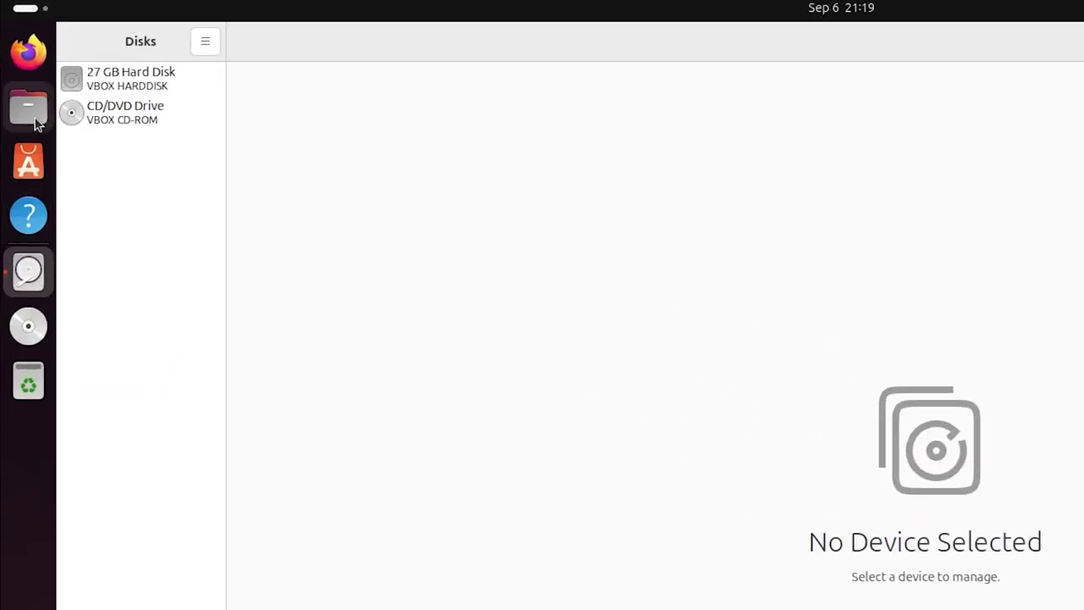
pyautogui.click(109, 94)
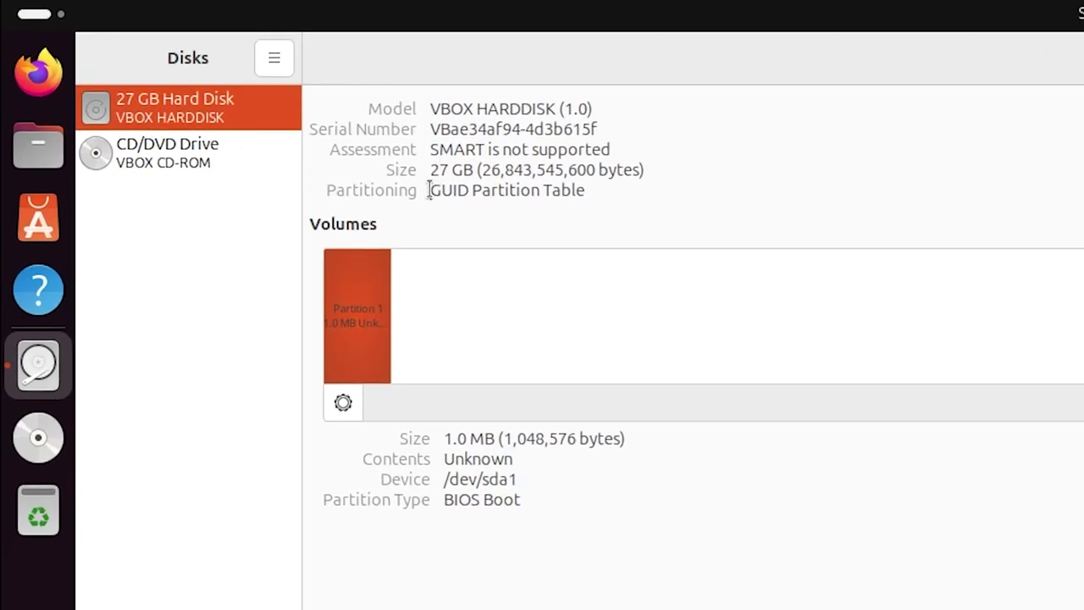
pyautogui.moveTo(429, 190); pyautogui.dragTo(617, 208)
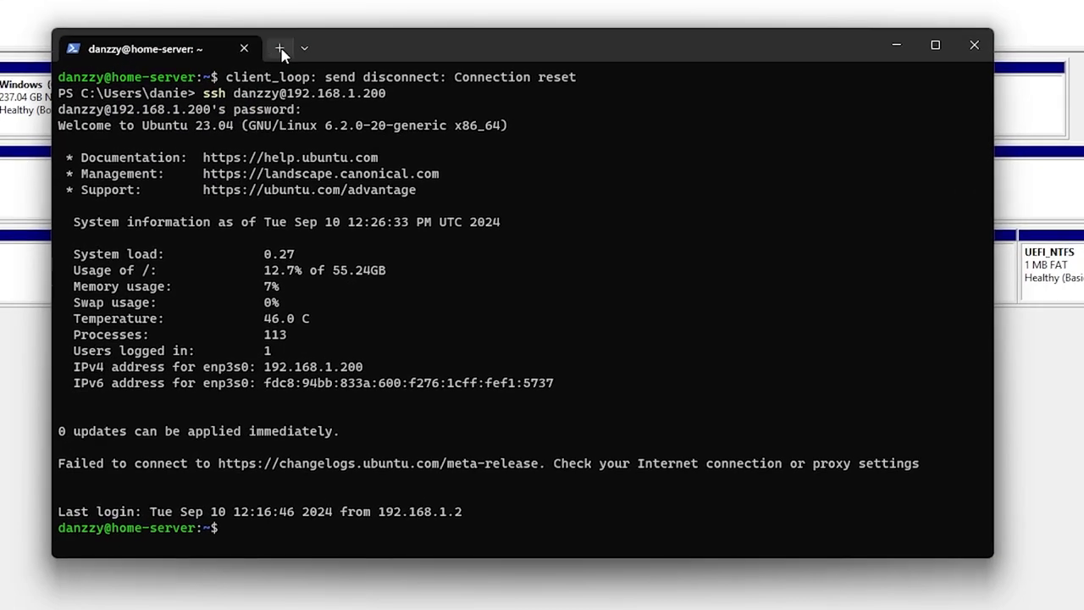
# Open a new Command Prompt session in the Windows terminal and start diskpart.
pyautogui.click(304, 48)
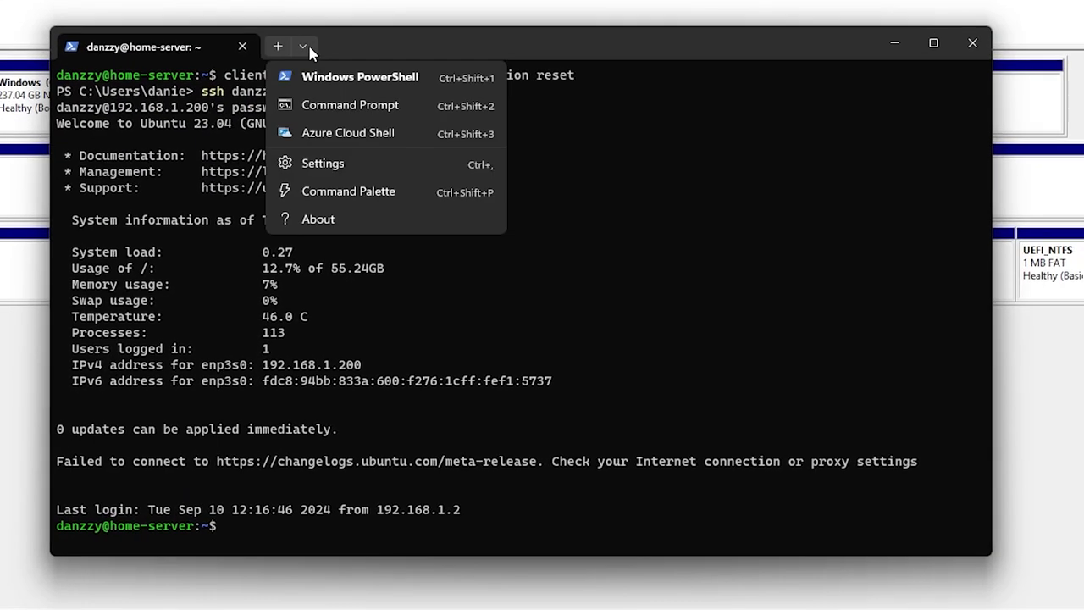
pyautogui.click(306, 103)
pyautogui.write('diskpart')
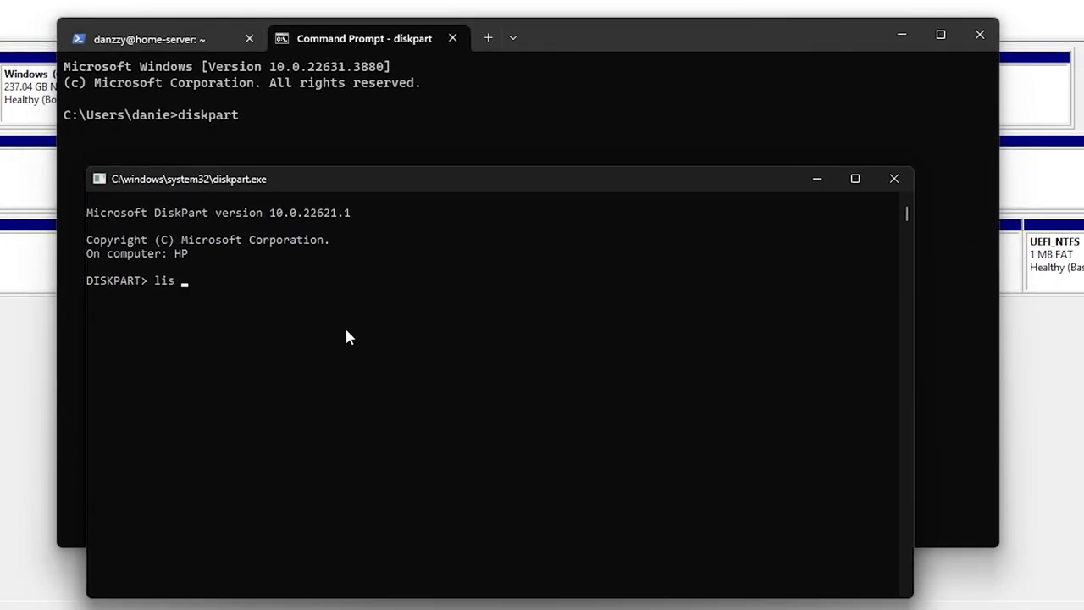
# List the disks in DiskPart and select disk 2 as the working disk.
pyautogui.write('k')
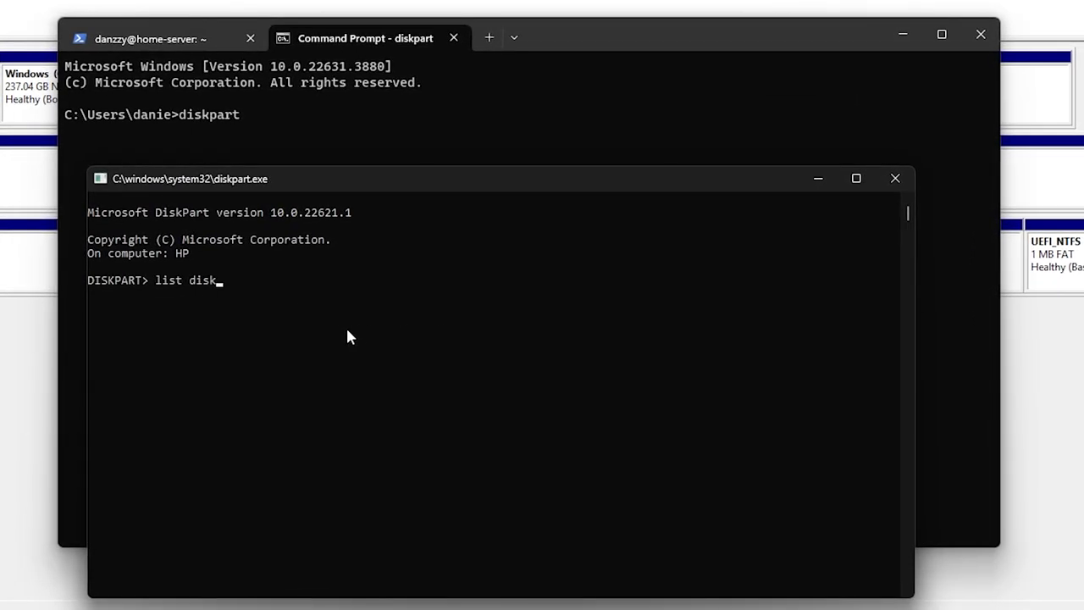
pyautogui.press('Return')
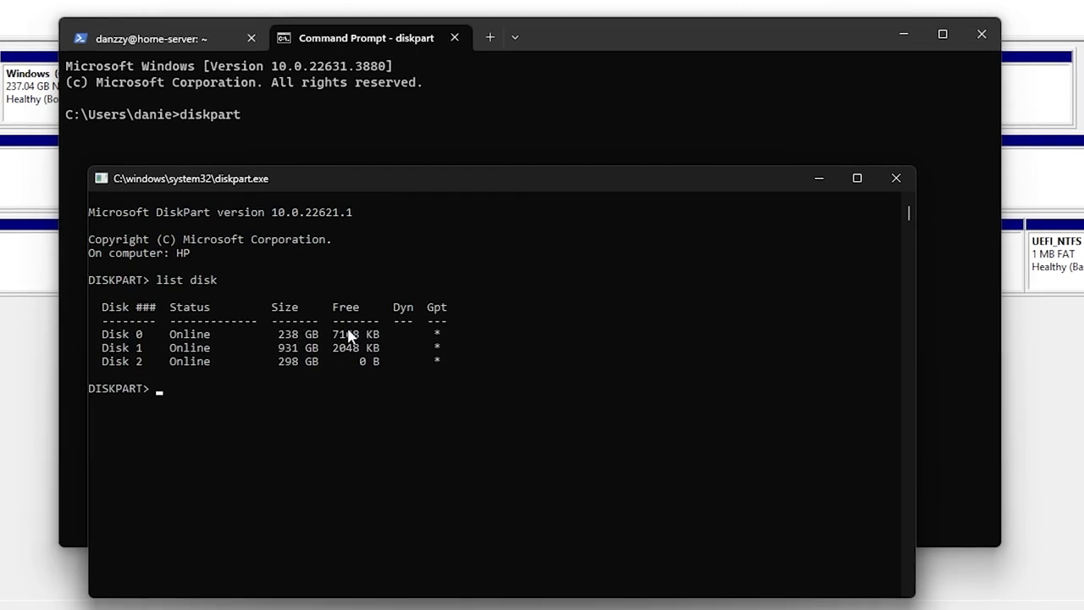
pyautogui.write('select disk ')
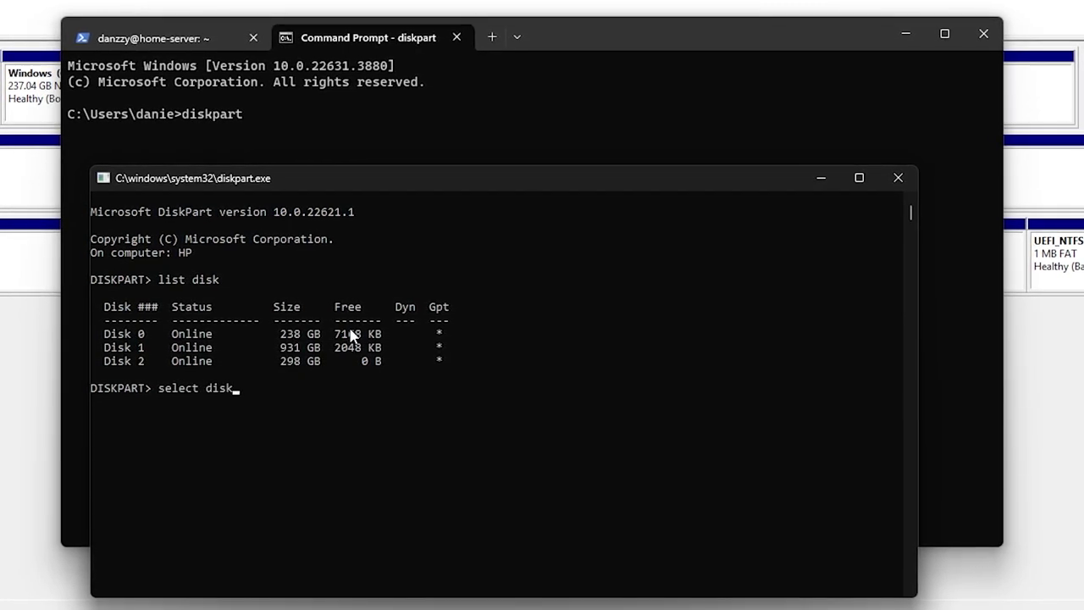
pyautogui.write('2')
pyautogui.press('Return')
pyautogui.press('Up')
pyautogui.press('Left')
pyautogui.press('Return')
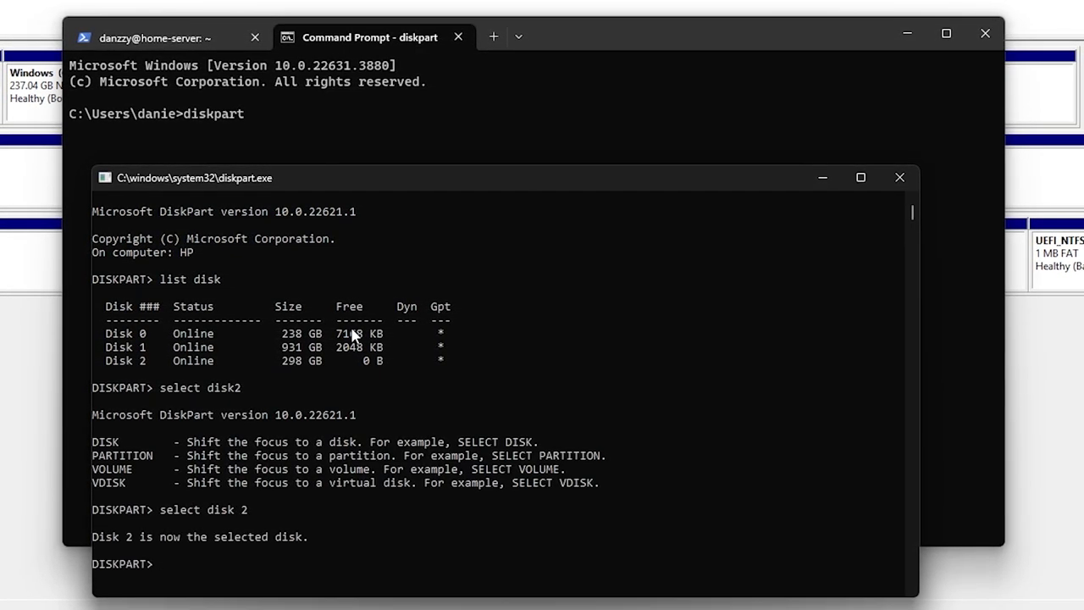
# List the partitions on the selected disk with list partition.
pyautogui.write('list partitions')
pyautogui.press('Return')
pyautogui.press('Up')
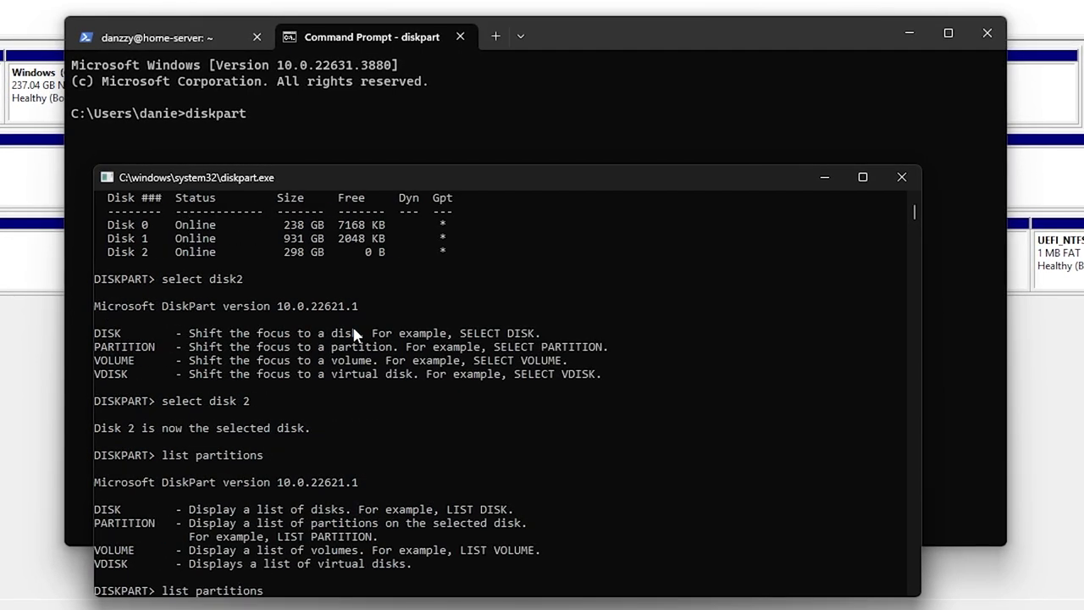
pyautogui.press('BackSpace')
pyautogui.press('Return')
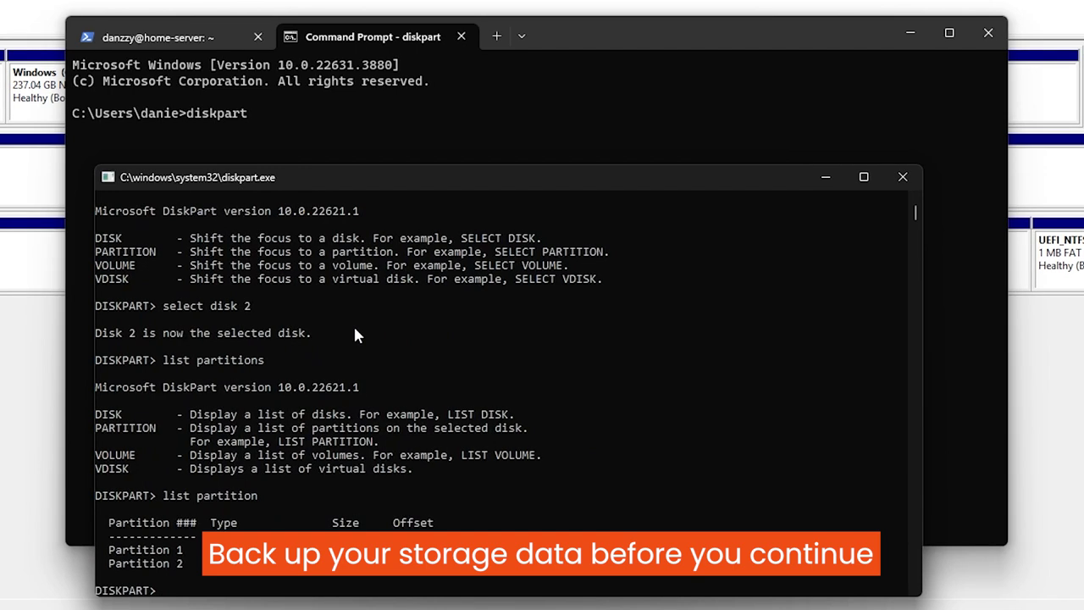
# Try to convert the selected disk to the MBR partition style with convert mbr.
pyautogui.write('convert mbr')
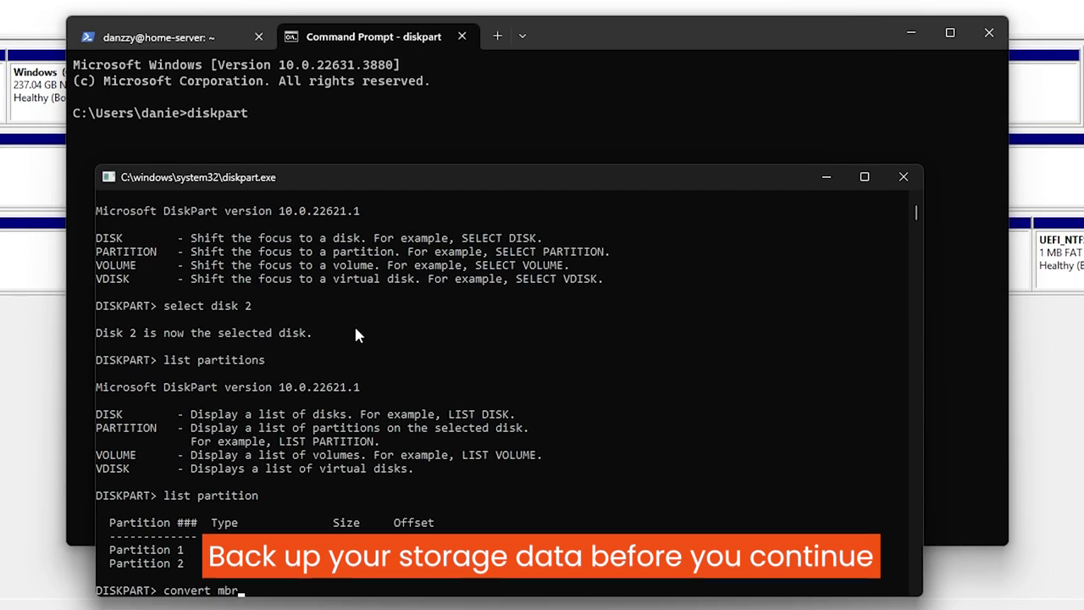
pyautogui.press('Escape')
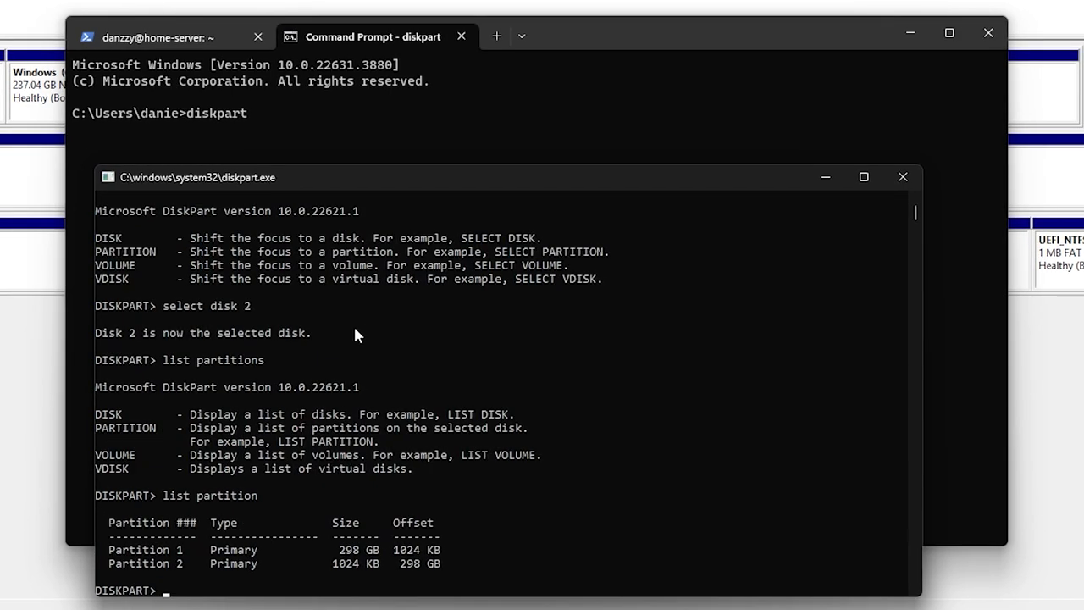
pyautogui.write('convert mbr')
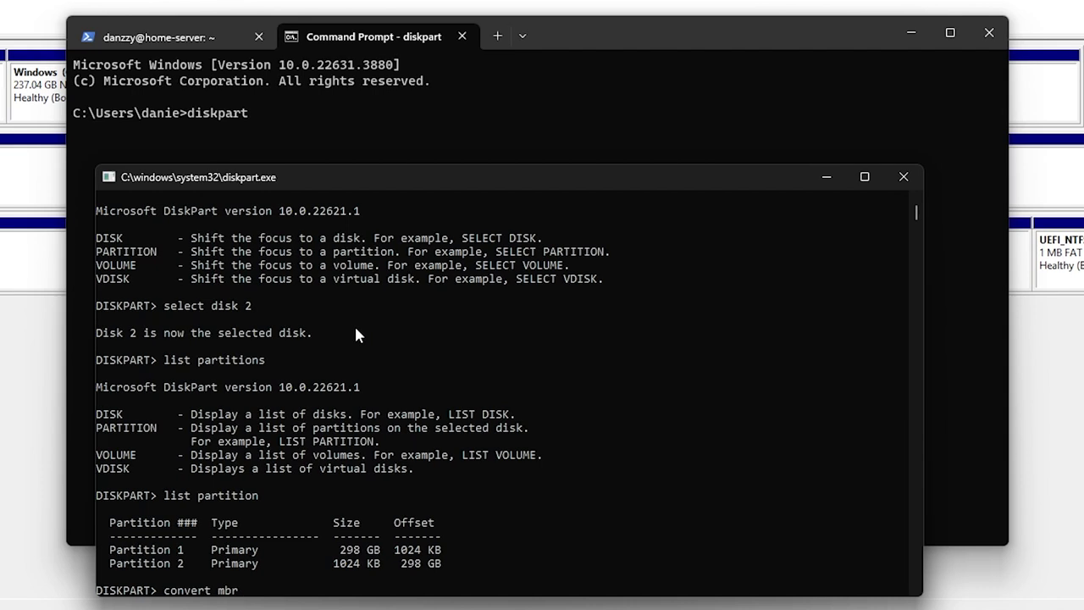
pyautogui.press('Return')
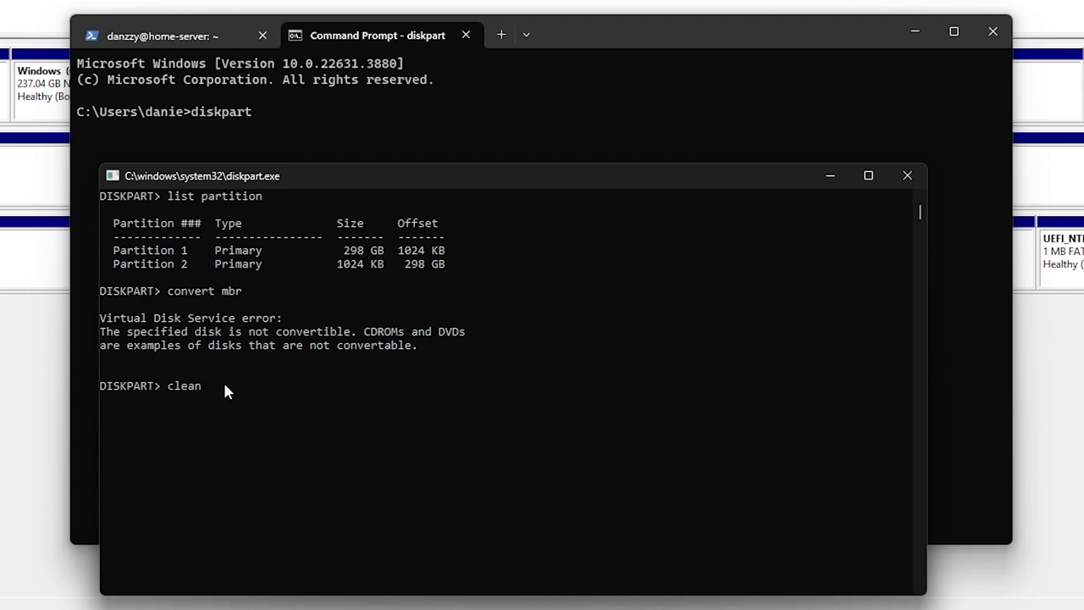
# Clean the selected disk with clean and run convert mbr on it.
pyautogui.press('Return')
pyautogui.write('convert m')
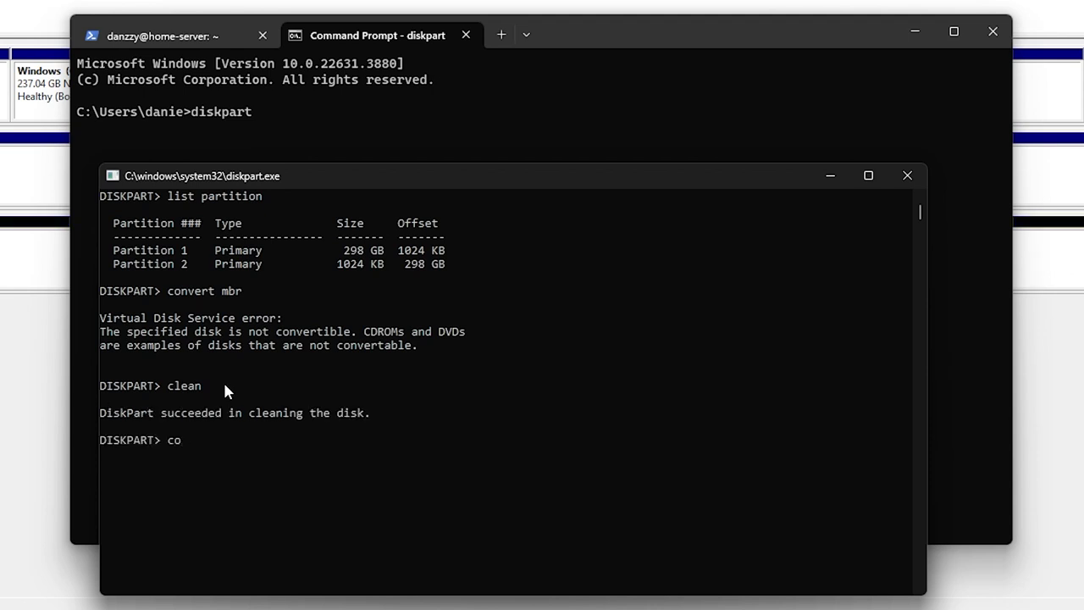
pyautogui.write('br')
pyautogui.press('Return')
# Convert the cleaned disk to the GPT partition style with convert gpt.
pyautogui.write('convert g')
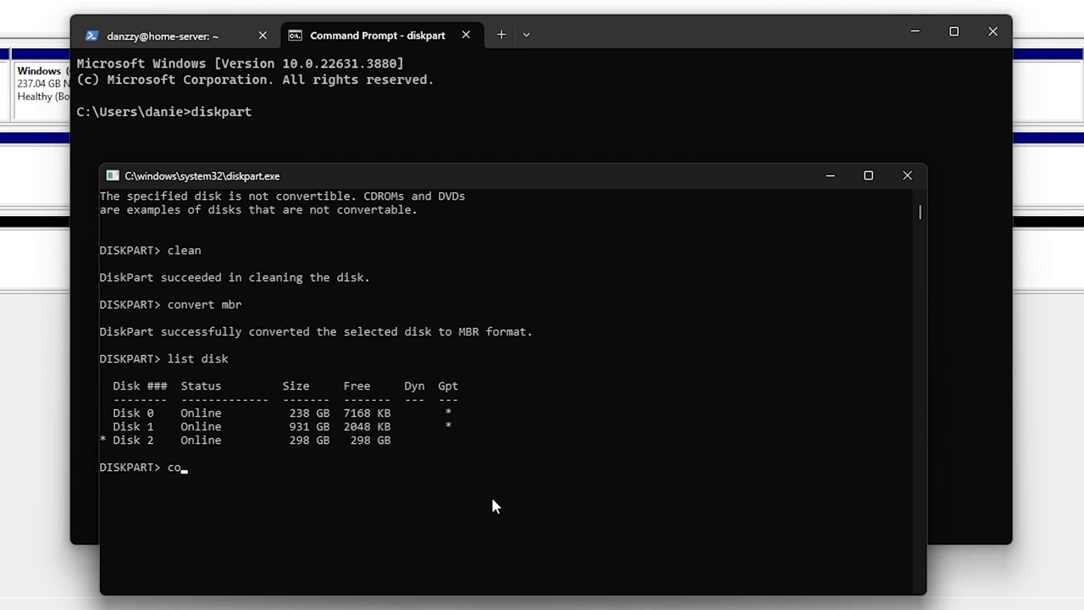
pyautogui.write('pt')
pyautogui.press('Return')
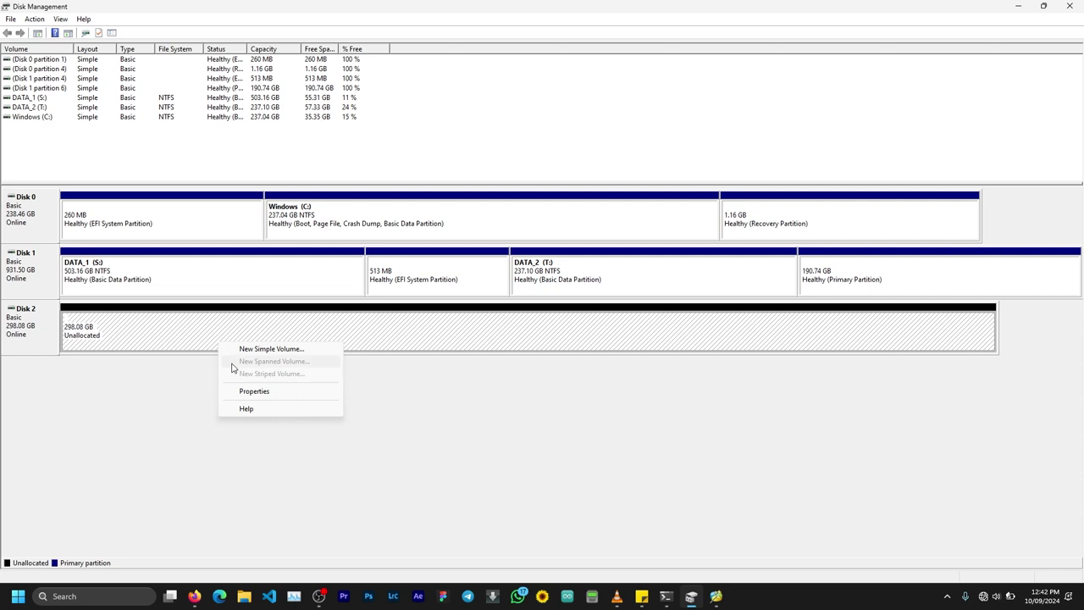
# Start a new simple volume using the full unallocated space of Disk 2 and assign it drive letter R.
pyautogui.click(264, 349)
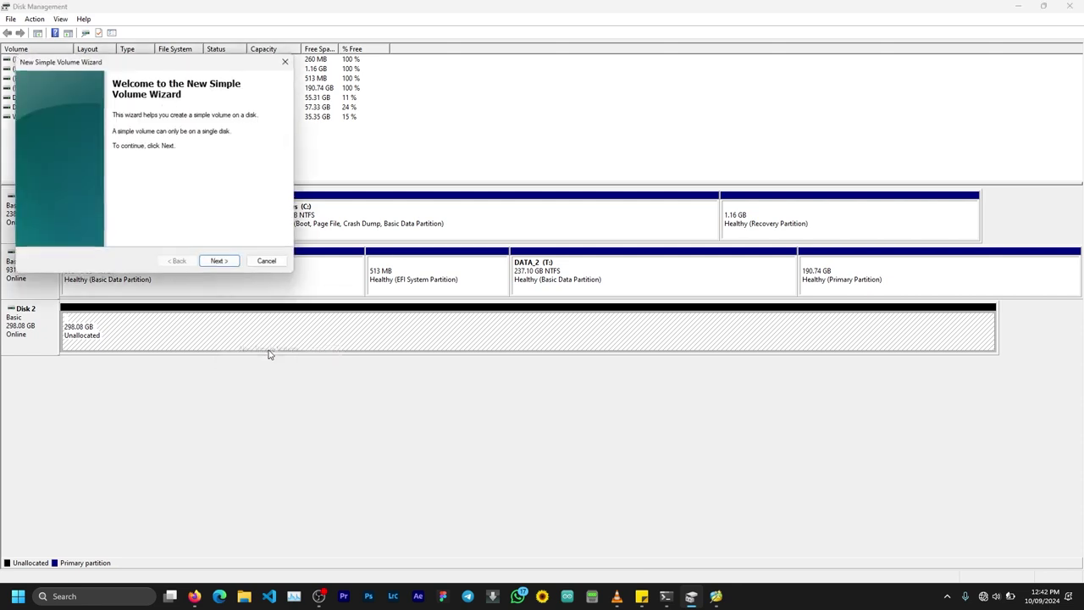
pyautogui.click(222, 262)
pyautogui.click(224, 263)
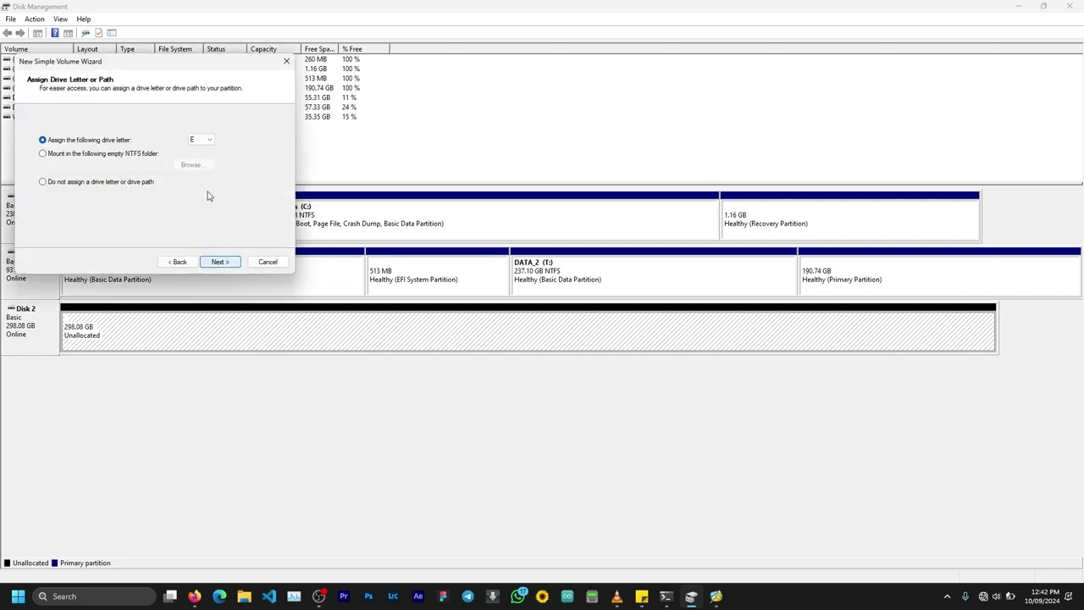
pyautogui.click(202, 139)
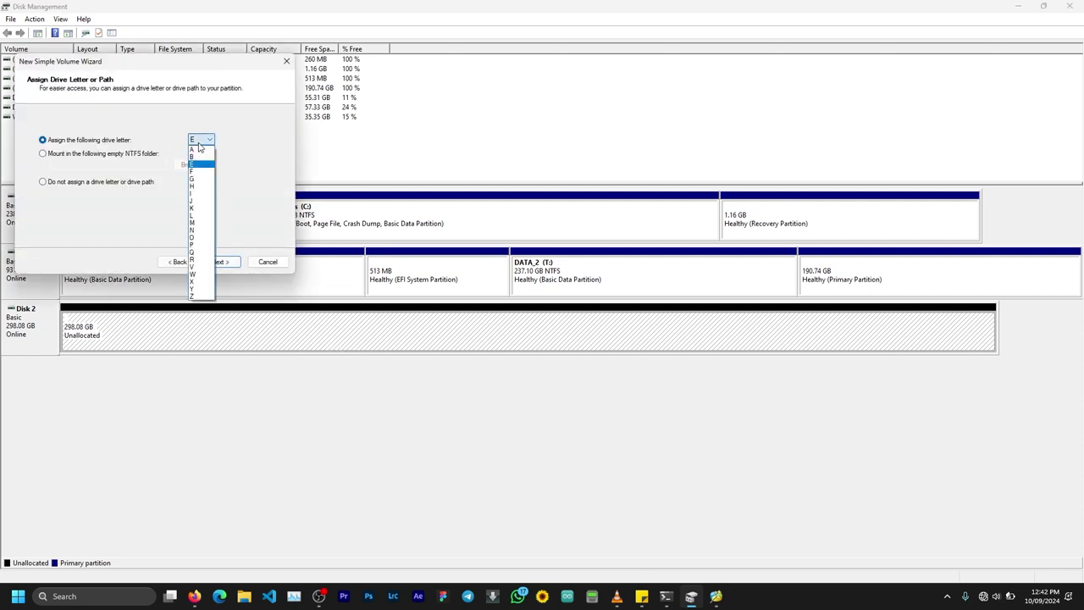
pyautogui.click(203, 260)
pyautogui.click(225, 263)
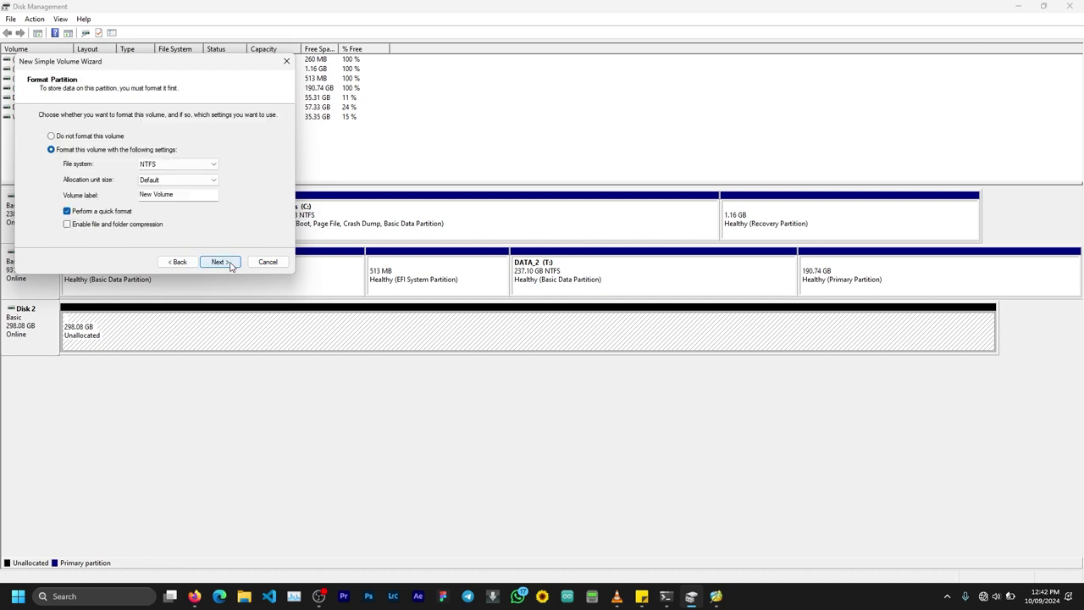
# Label the new volume External and create it with a quick NTFS format at the default allocation unit size.
pyautogui.click(180, 194)
pyautogui.hotkey('ctrl', 'a')
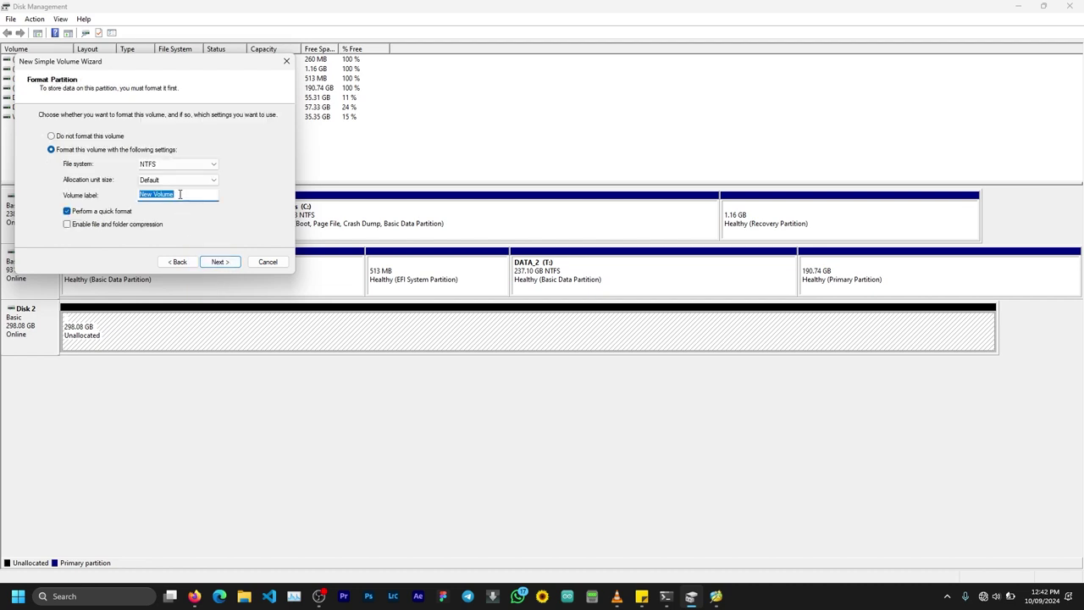
pyautogui.write('External')
pyautogui.press('Return')
pyautogui.press('Return')
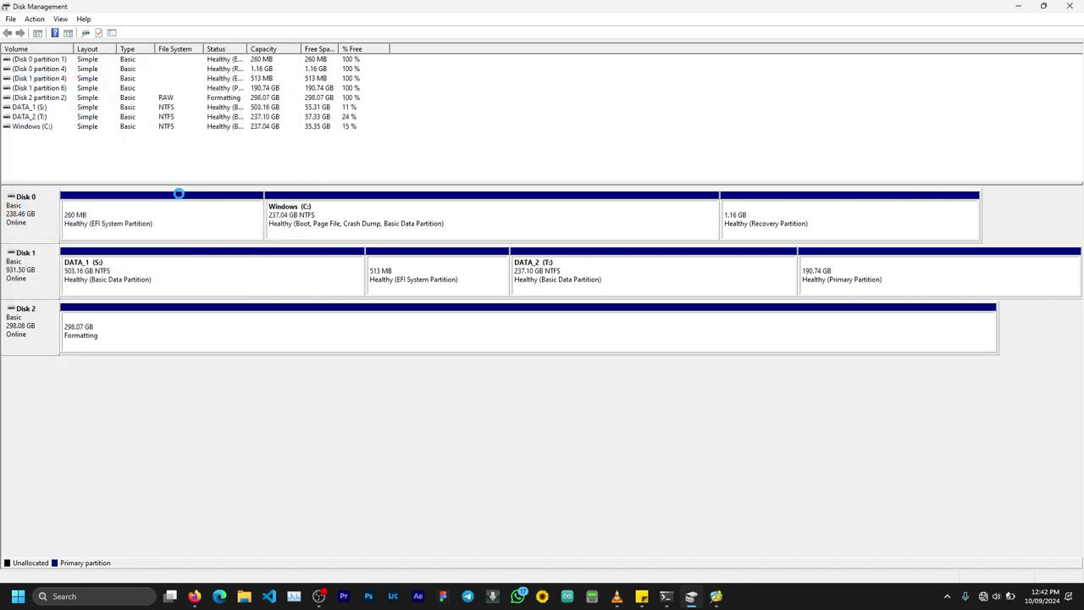